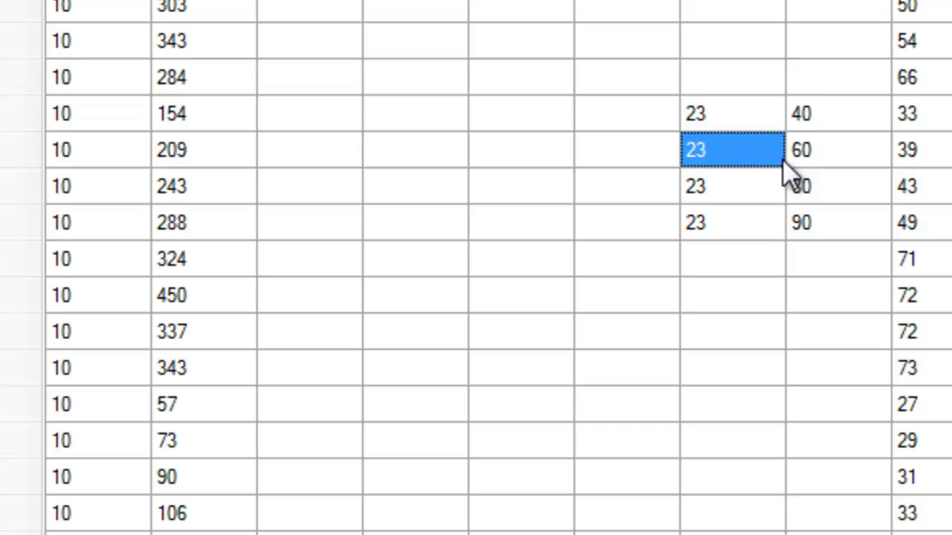
left_click(824, 104)
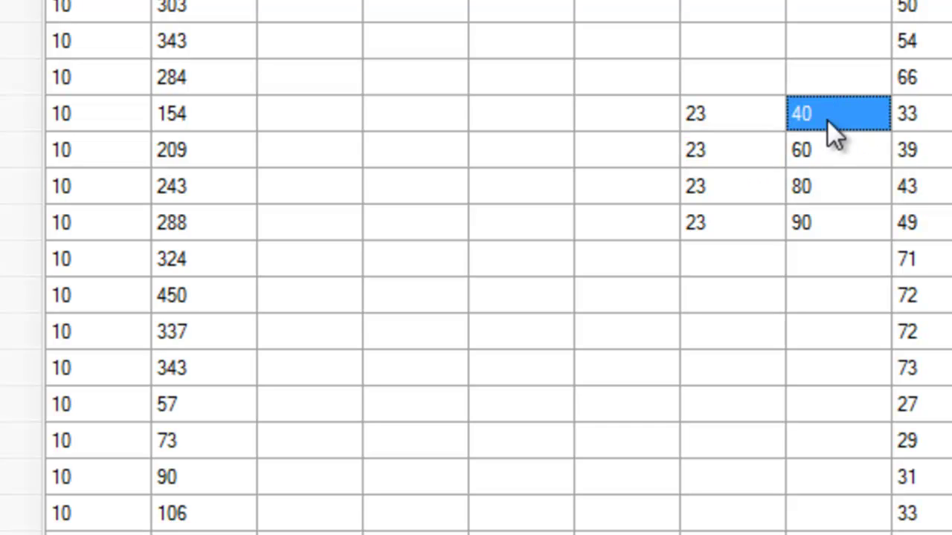
left_click(827, 120)
left_click(827, 144)
left_click(833, 217)
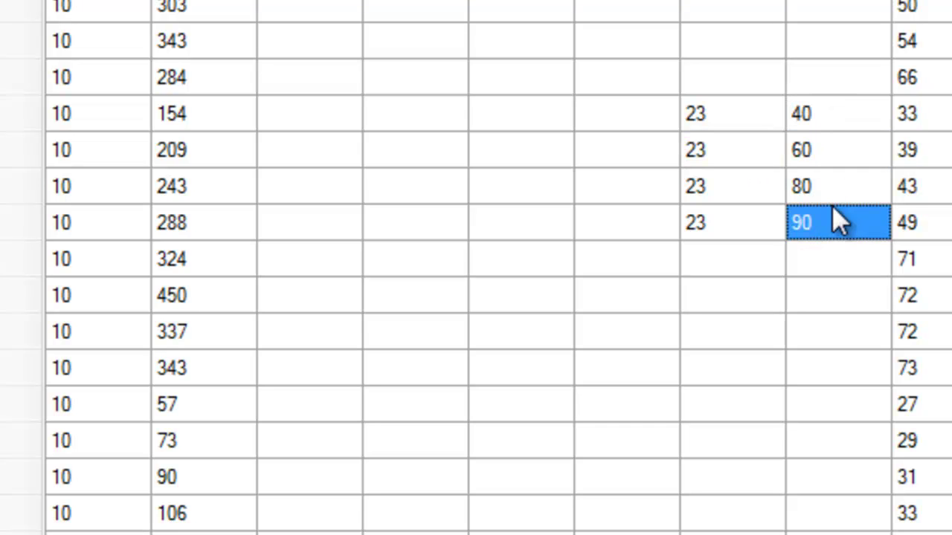
left_click(832, 188)
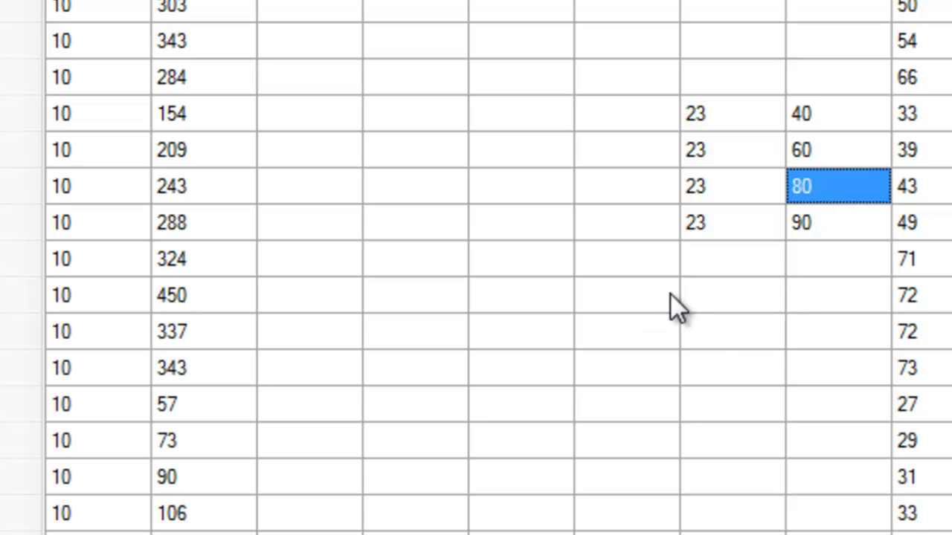
Step: In the row starting with 10 and 450, fill the two blank cells just before the 72 with 10 and 200
left_click(710, 298)
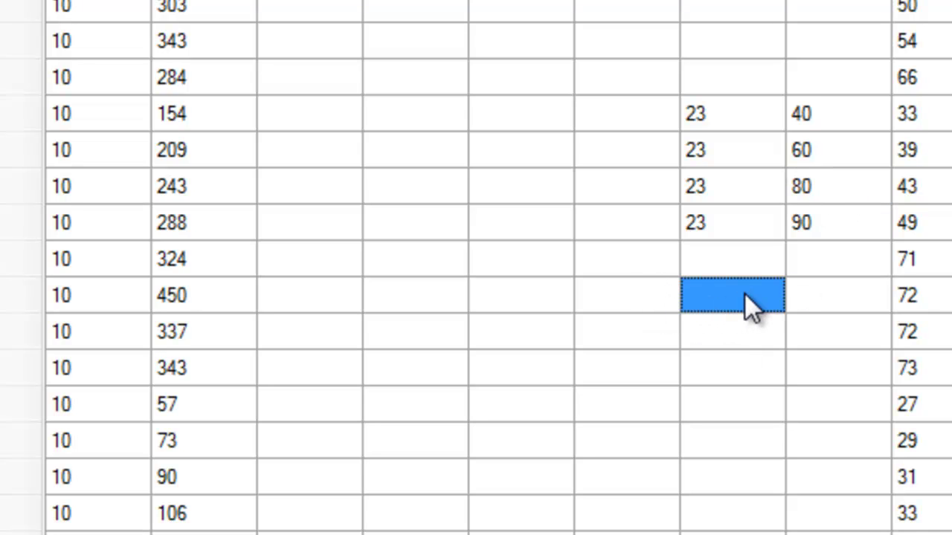
type("10")
key("Tab")
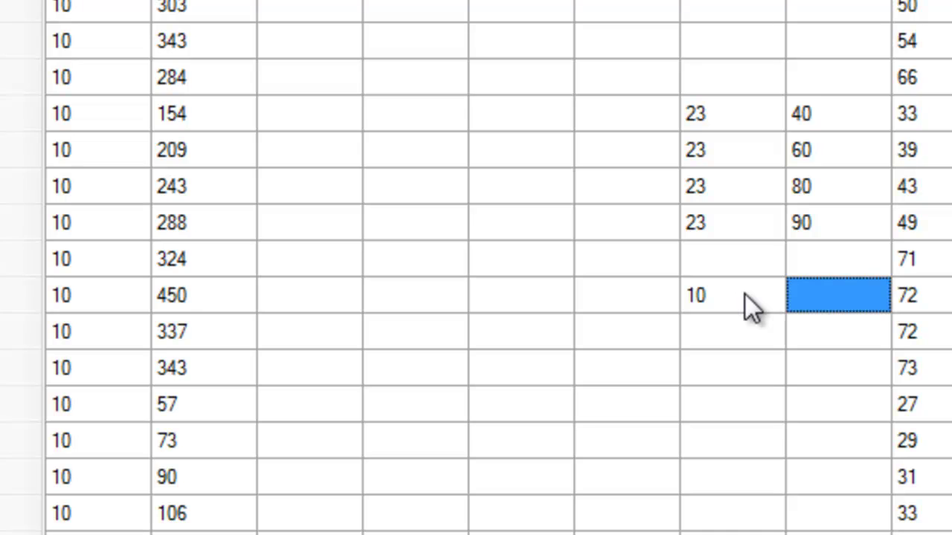
type("200")
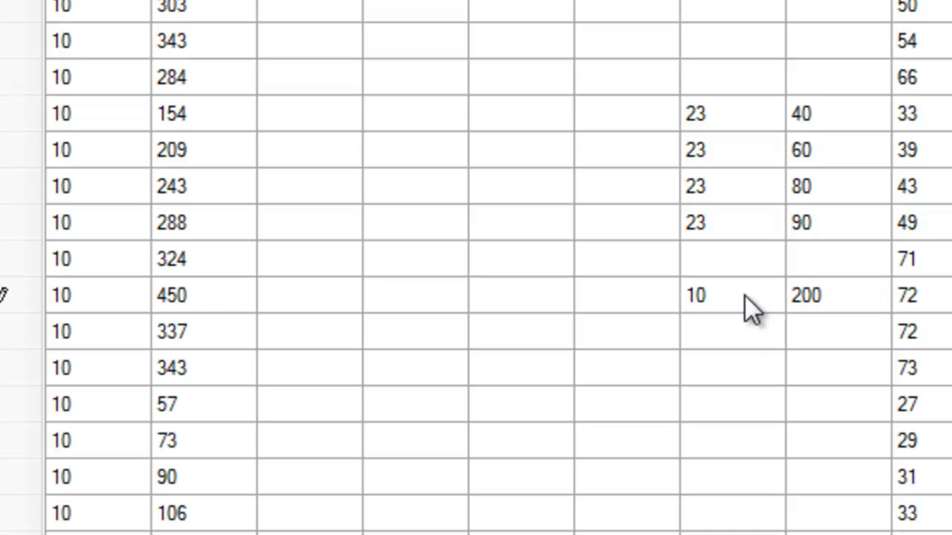
Step: Set the two cells following the 200 in the same row to 120 and 80
scroll(3, 295, "right", 2)
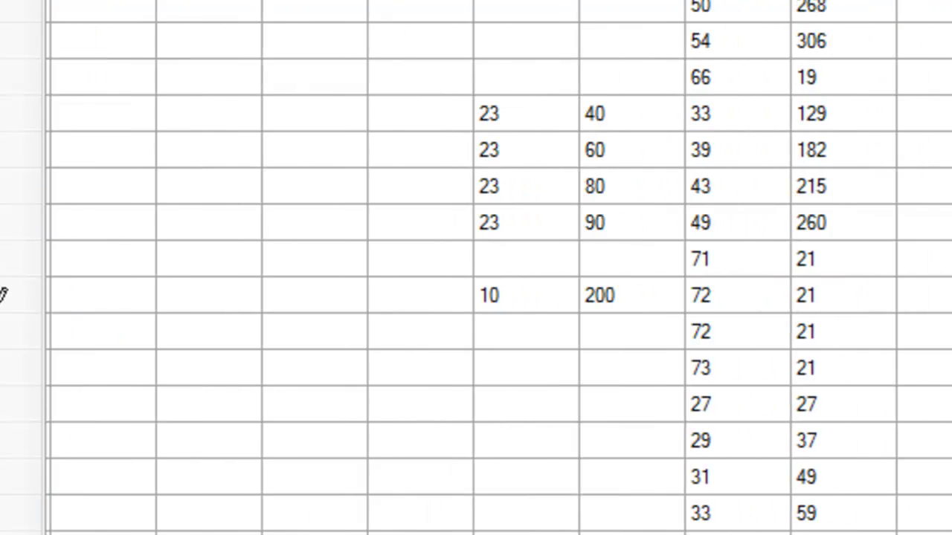
scroll(3, 295, "right", 1)
left_click(668, 287)
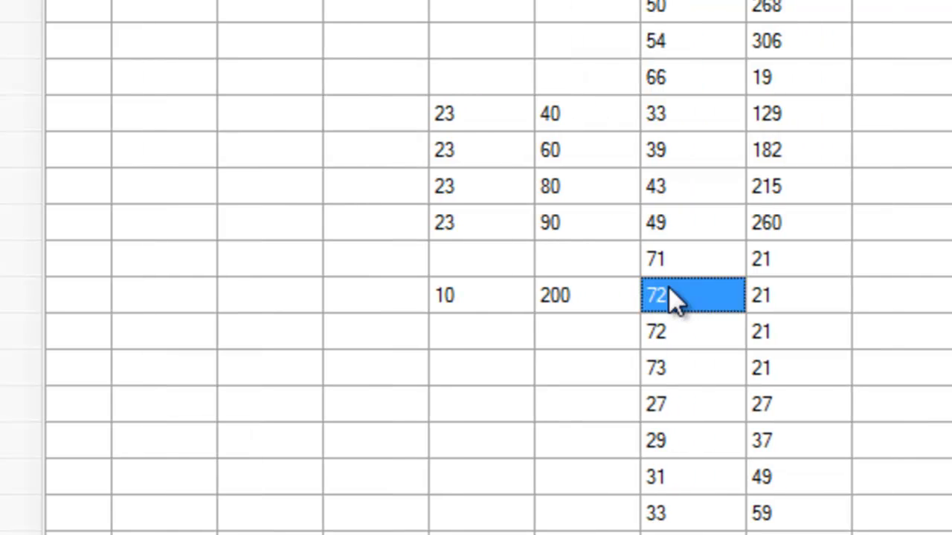
type("120")
left_click(755, 322)
left_click(758, 305)
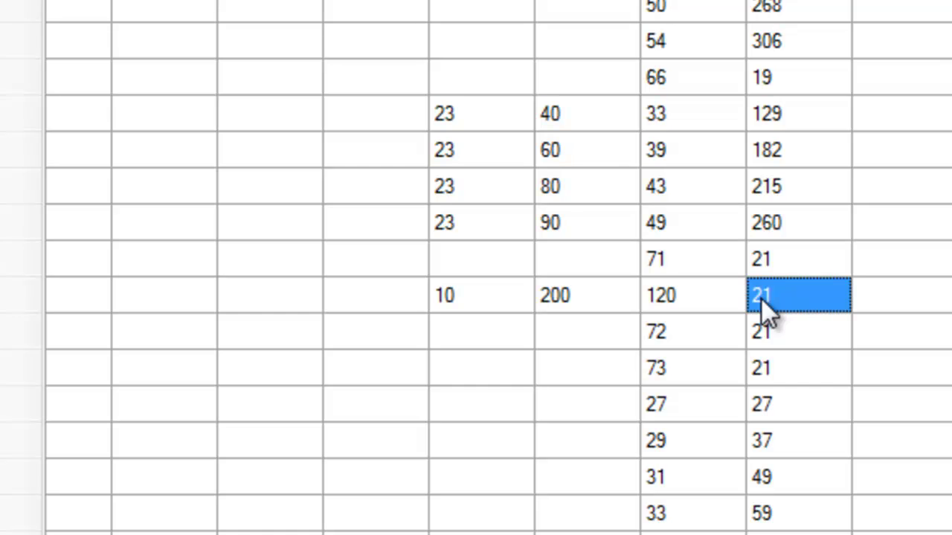
type("80")
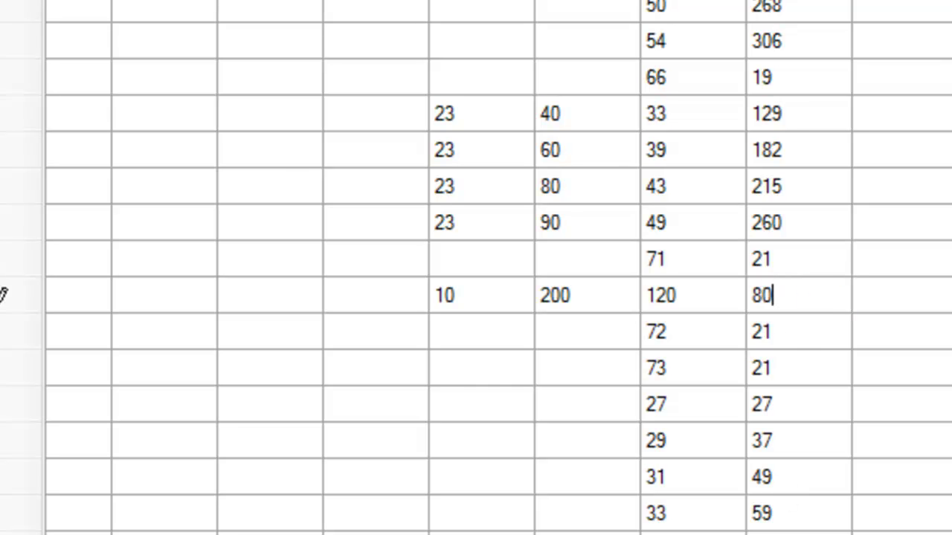
Step: In the same row, set the cell just before the 11 to 650 and fill the blank cell after the 11 with 0
scroll(476, 268, "right", 5)
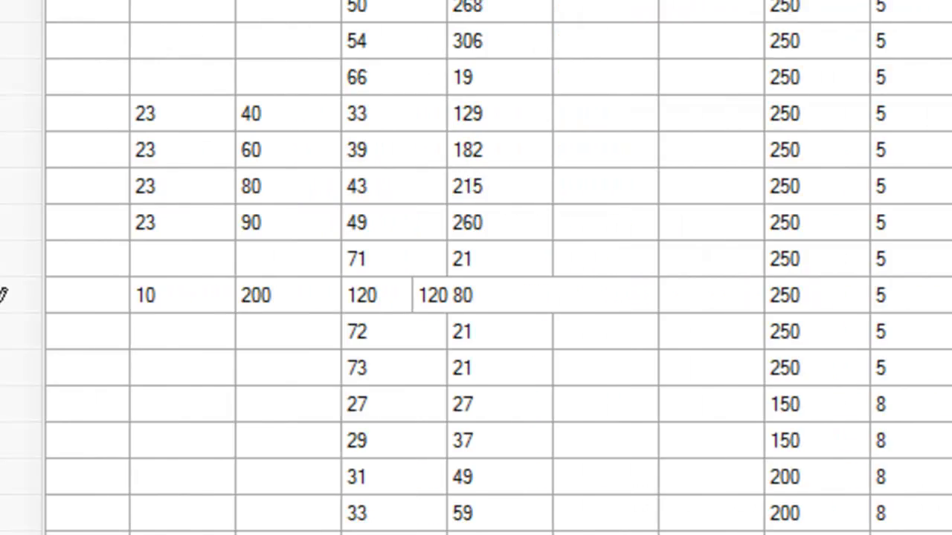
scroll(3, 296, "right", 1)
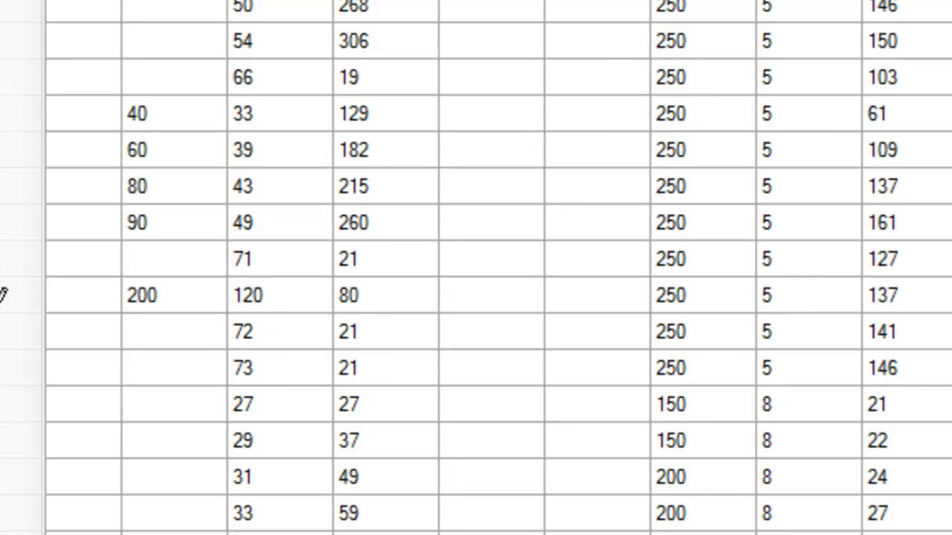
scroll(3, 295, "right", 2)
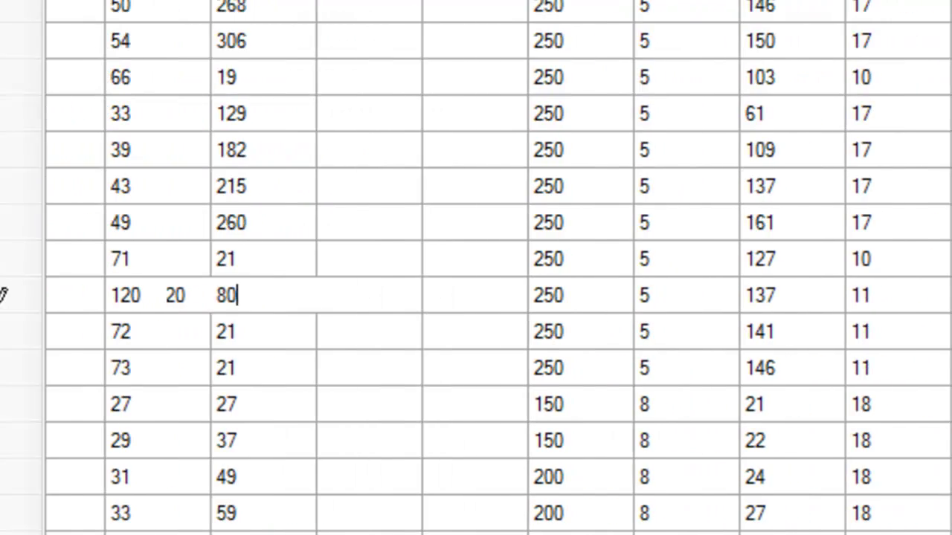
left_click(733, 282)
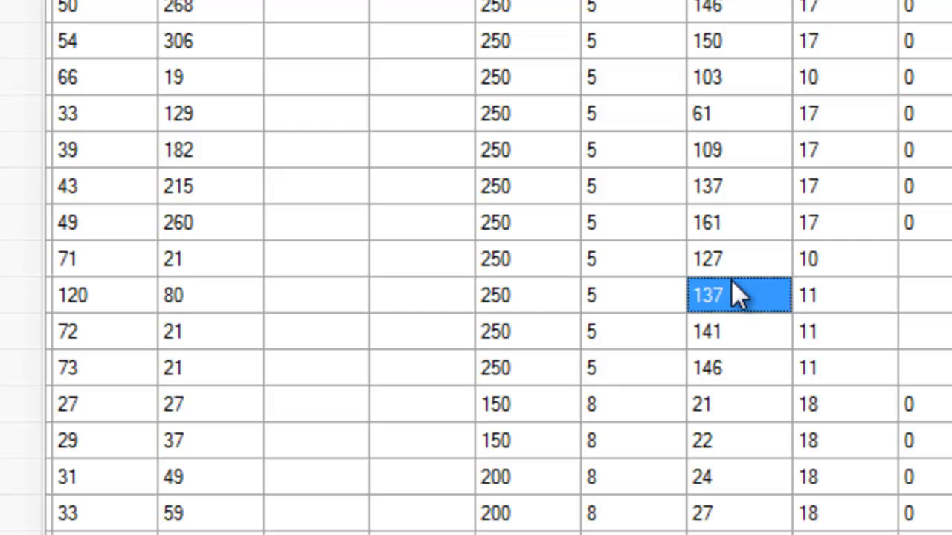
type("650")
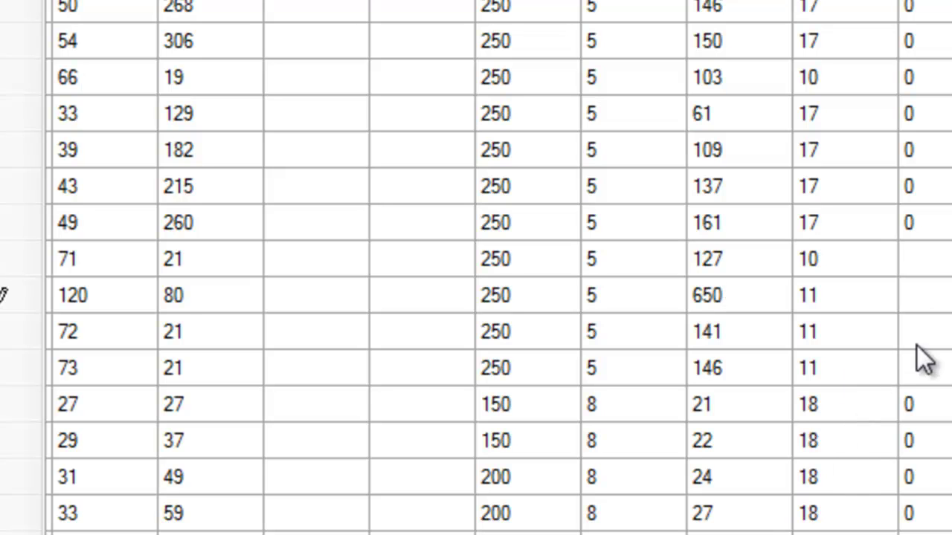
left_click(934, 305)
type("0")
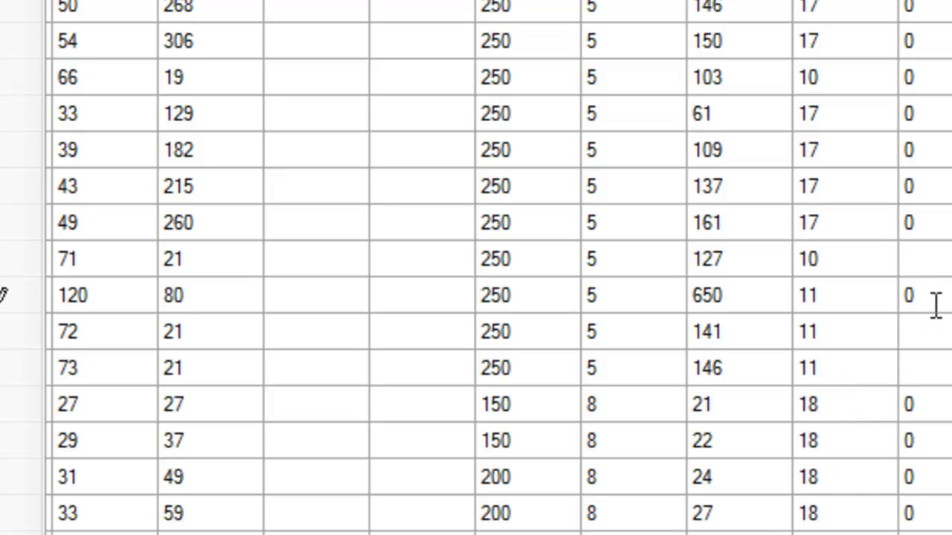
Step: Further along the same row, enter 8 in both blank cells of the columns that hold 31 and 12 in the rows above
scroll(491, 268, "right", 3)
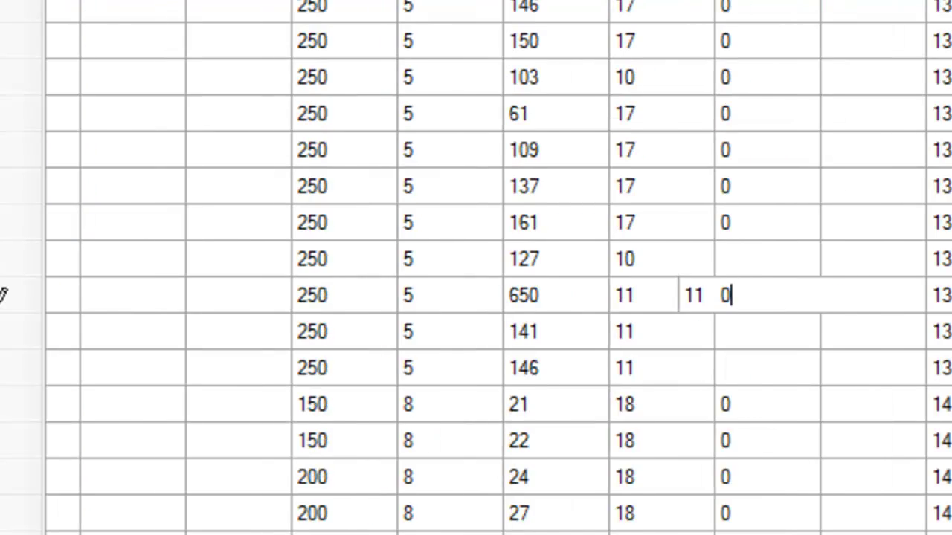
scroll(491, 268, "right", 2)
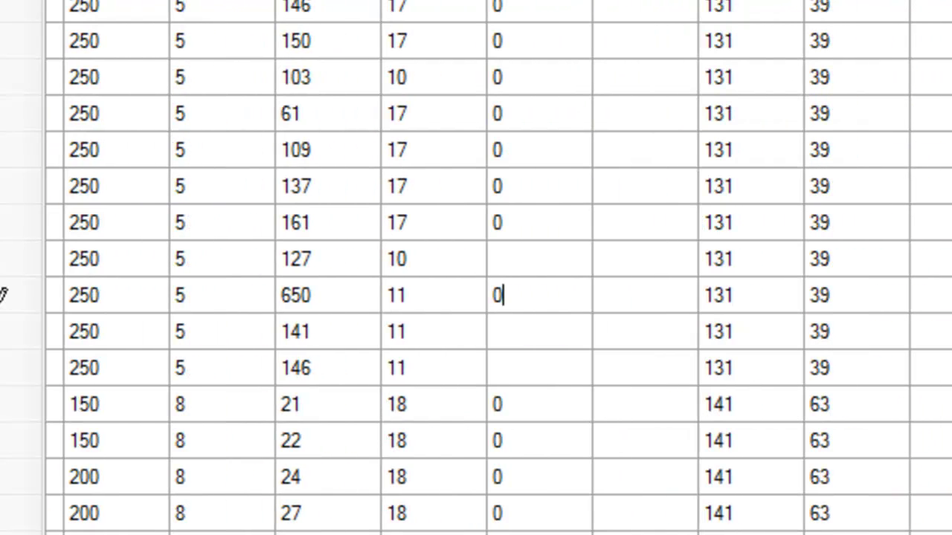
scroll(478, 268, "right", 1)
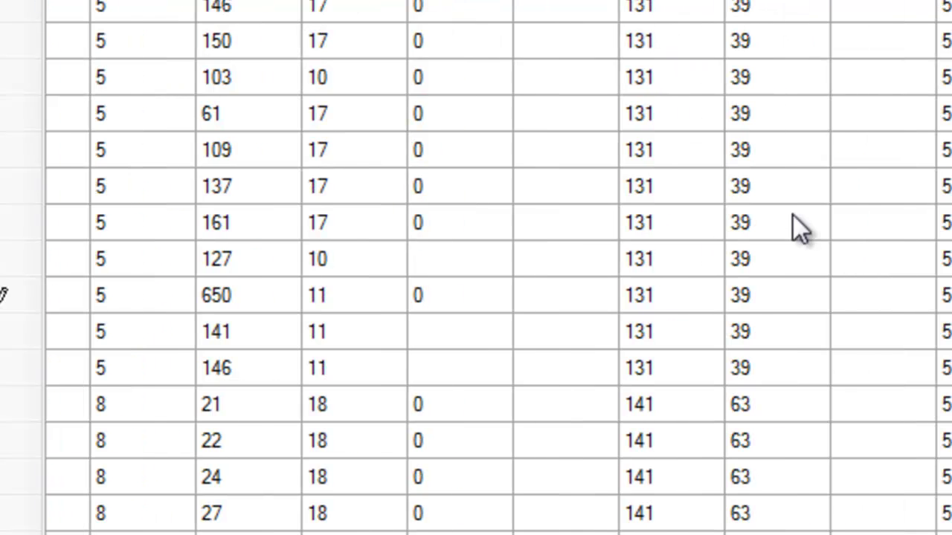
scroll(516, 267, "right", 1)
scroll(476, 268, "right", 2)
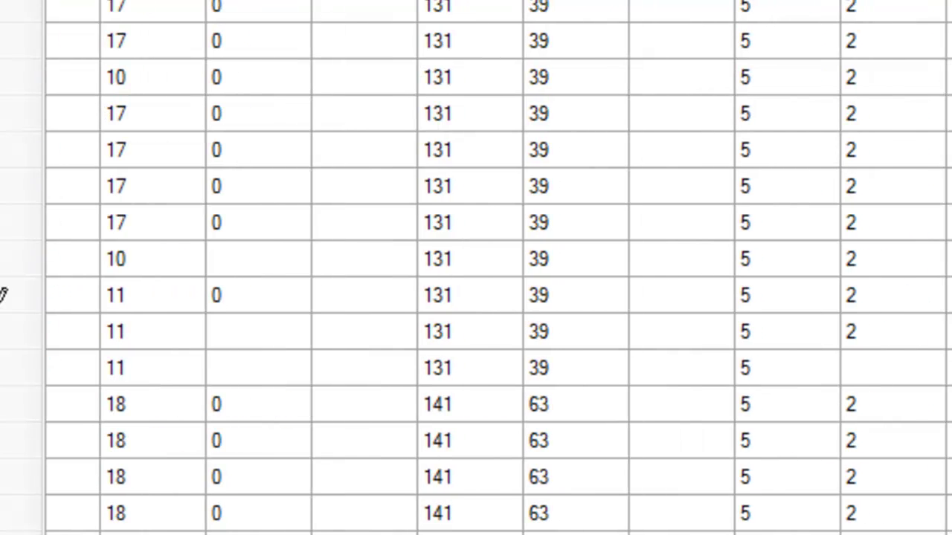
scroll(476, 268, "right", 1)
scroll(476, 267, "right", 2)
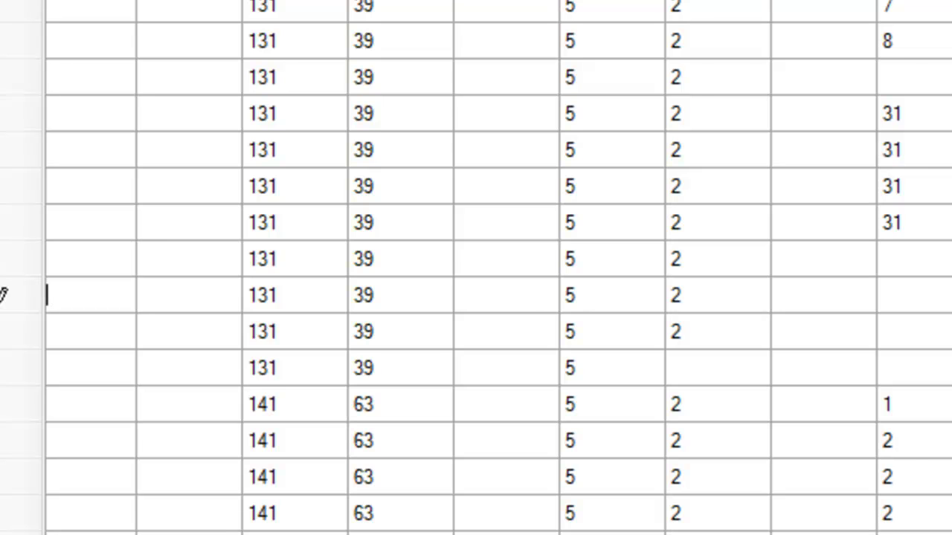
scroll(476, 268, "right", 2)
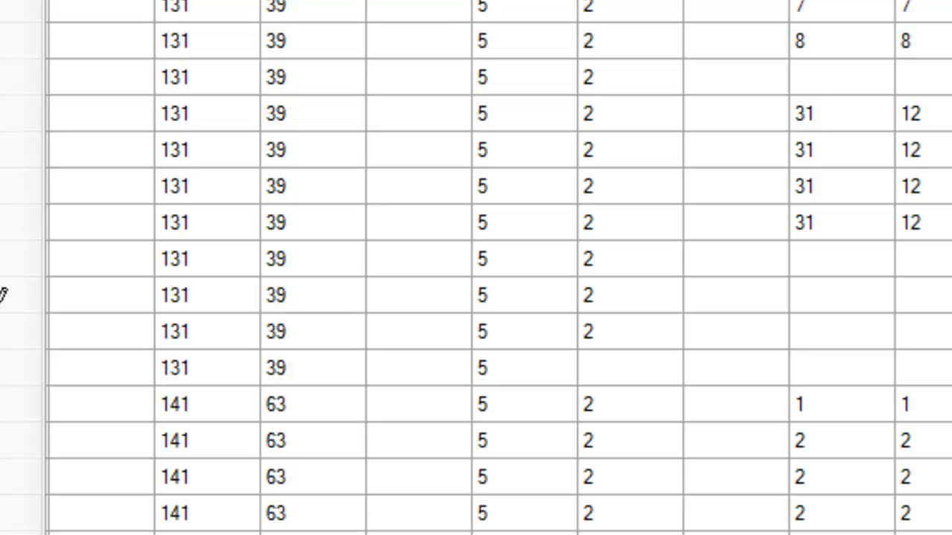
left_click(842, 301)
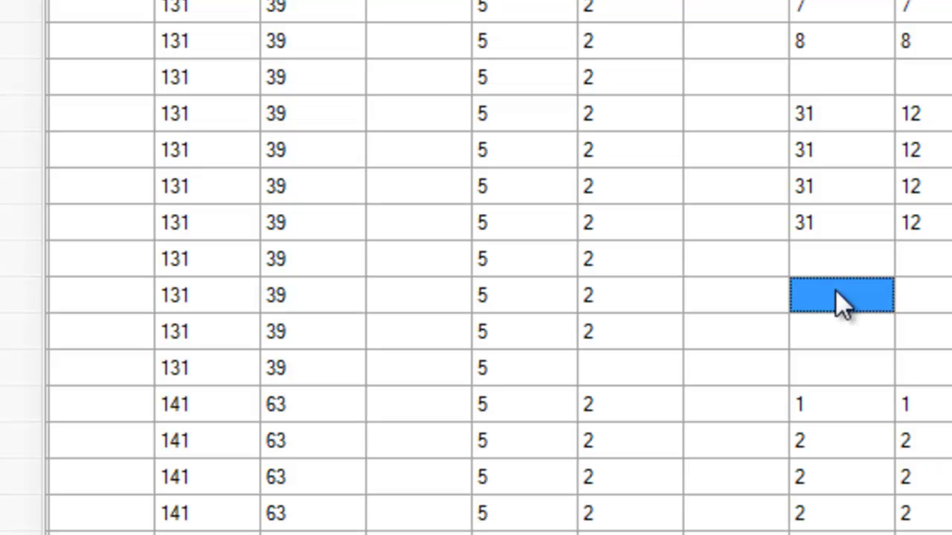
type("8")
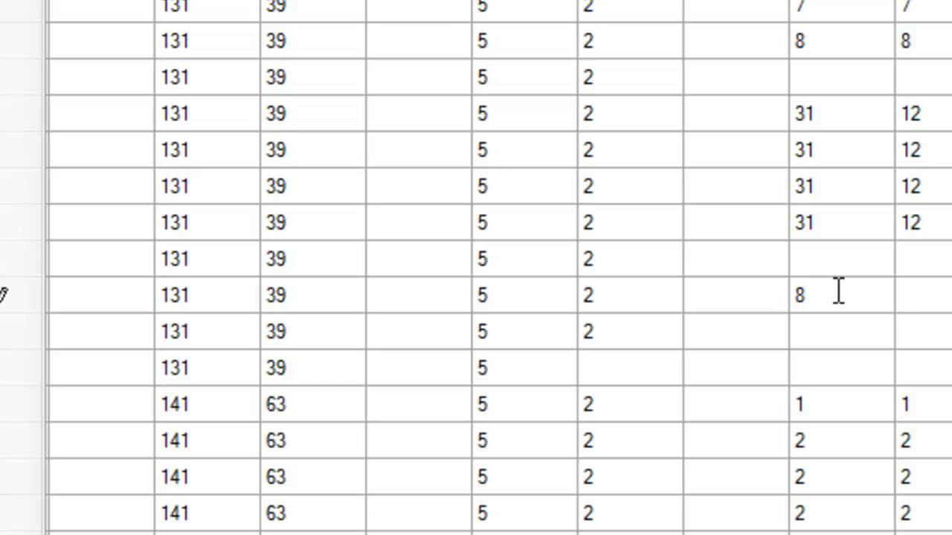
left_click(915, 301)
type("8")
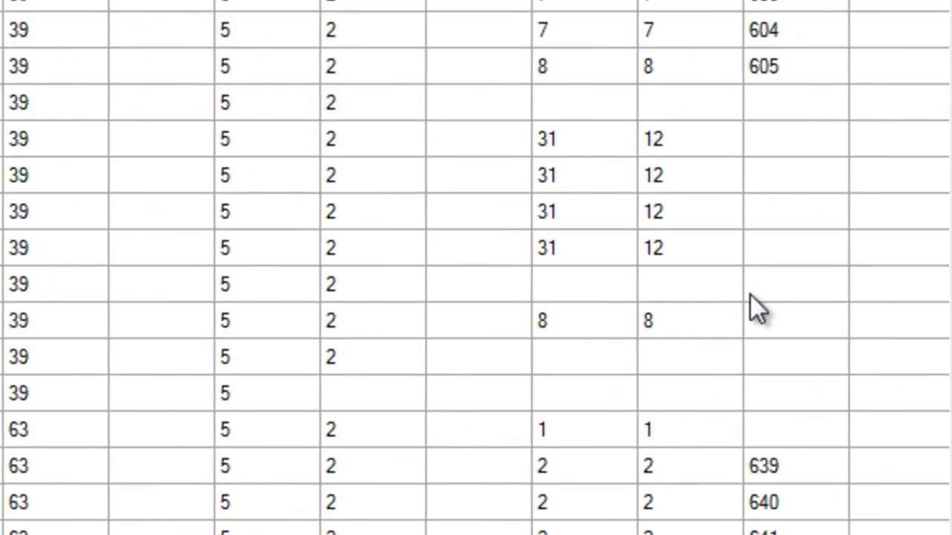
left_click(667, 302)
left_click(667, 328)
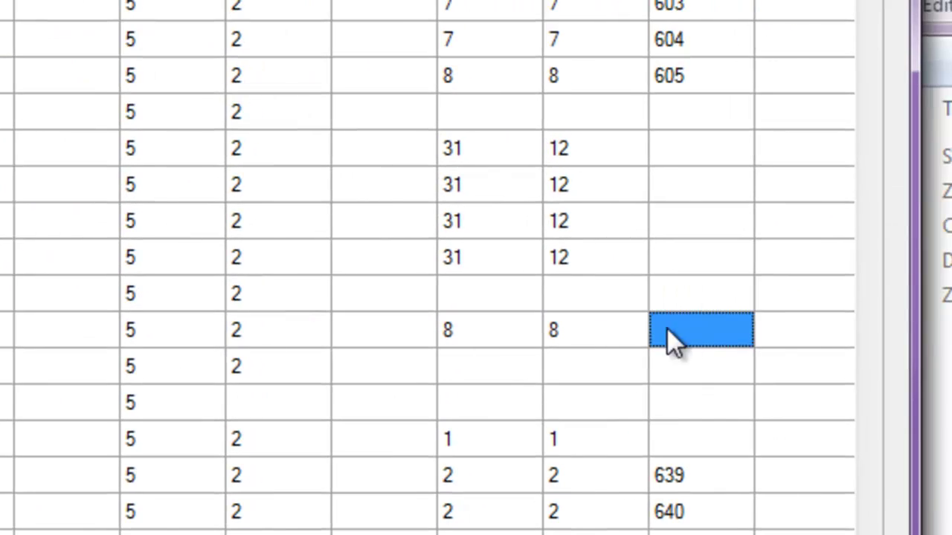
left_click(490, 337)
left_click(574, 331)
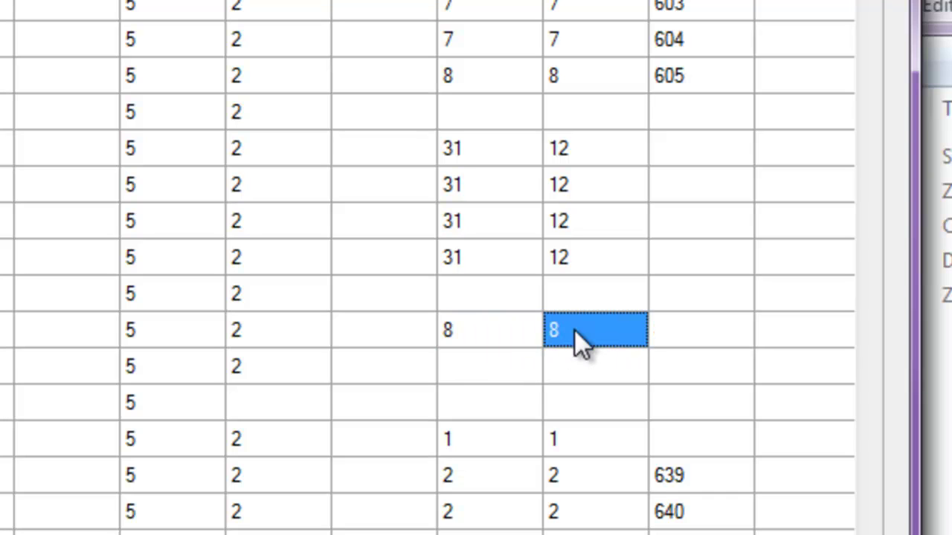
left_click(685, 340)
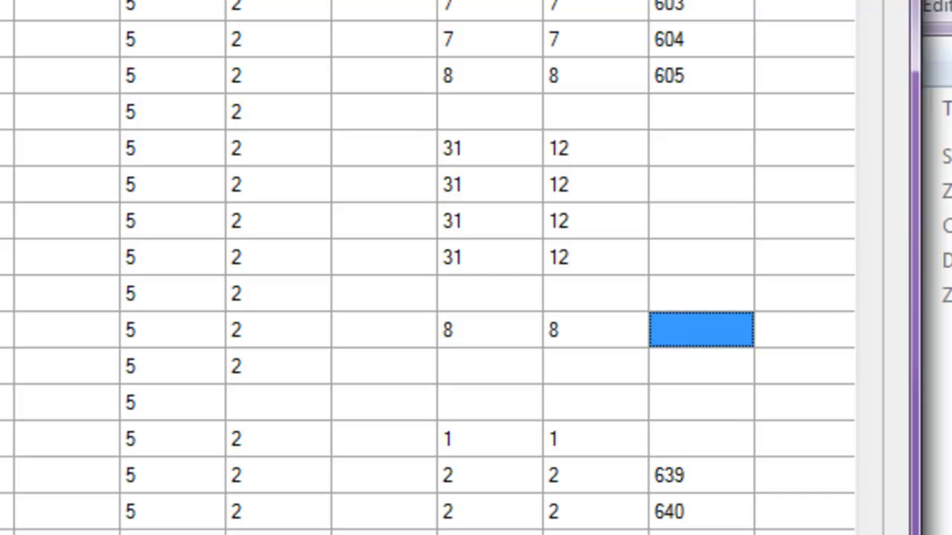
Step: Enter the code LWEA128 in the edited row's blank cell of the LWEA code column
scroll(426, 268, "right", 6)
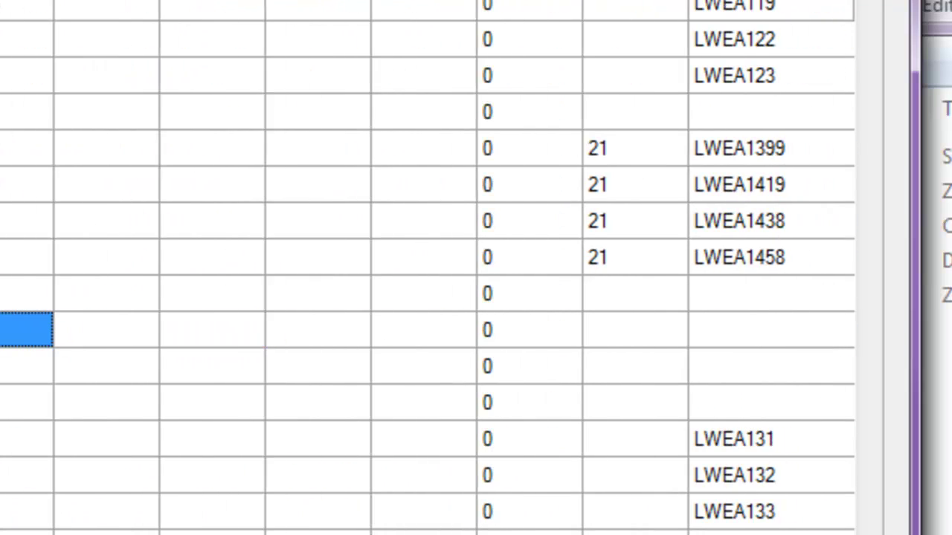
left_click(740, 331)
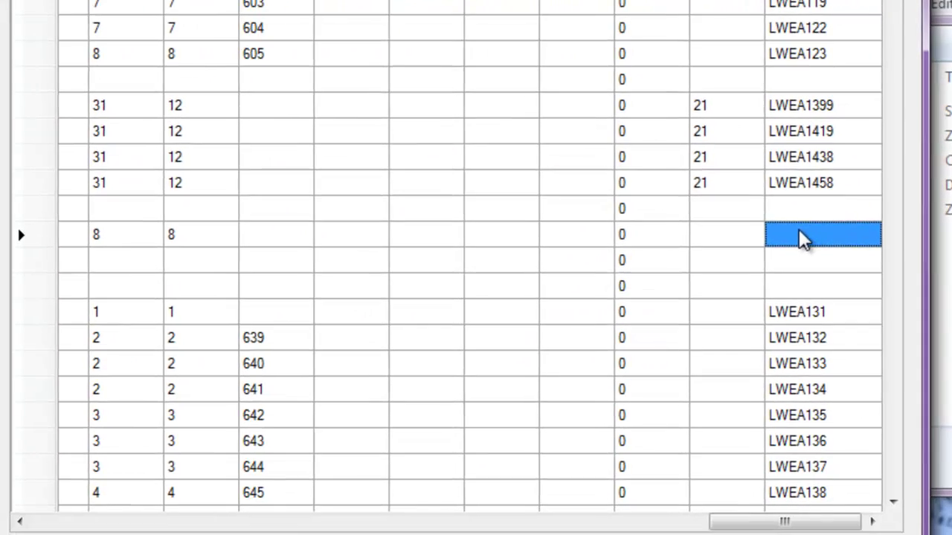
type("LW")
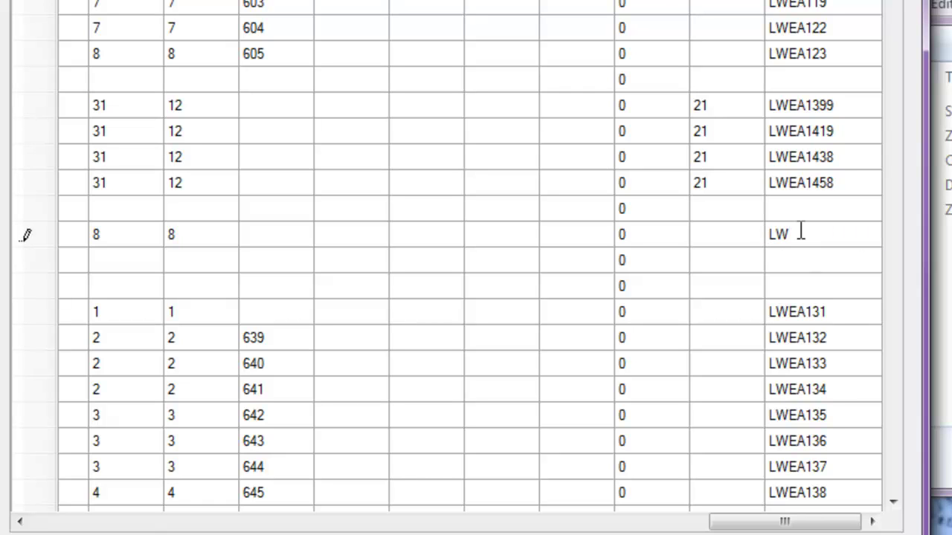
type("ea")
left_click_drag(766, 522, 833, 457)
type("12")
key("BackSpace")
key("BackSpace")
type("EA")
mouse_move(841, 238)
left_mouse_down()
mouse_move(812, 229)
mouse_move(850, 231)
left_mouse_up()
type("/tiem")
key("BackSpace")
key("BackSpace")
key("BackSpace")
key("BackSpace")
key("BackSpace")
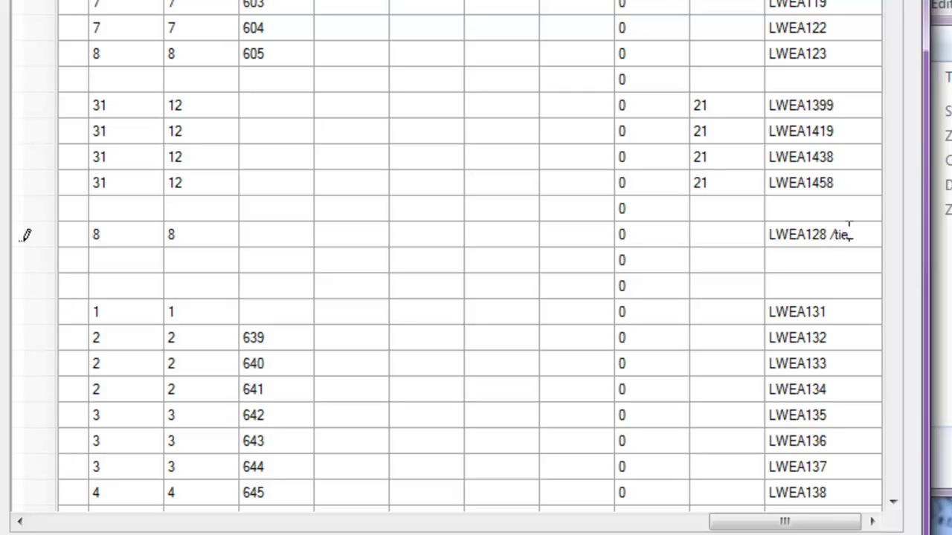
type("item 128 8 1")
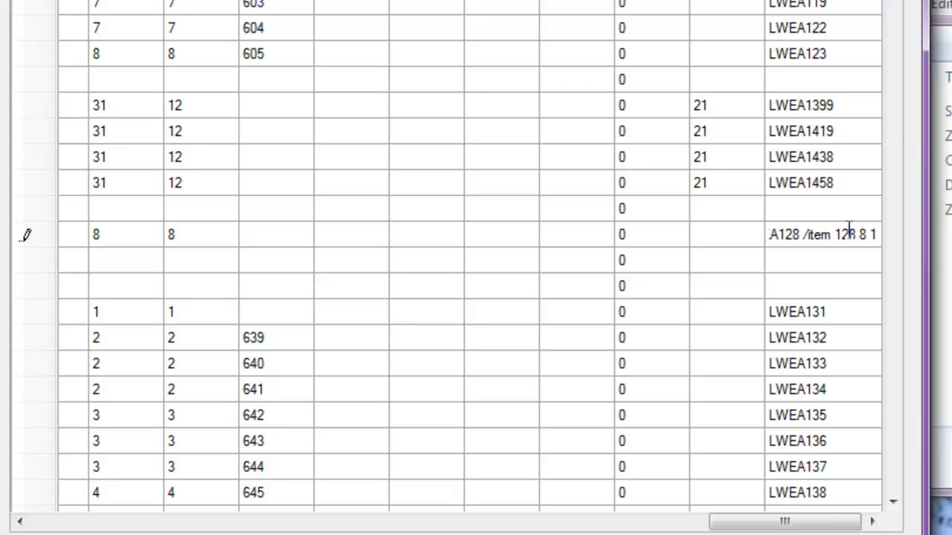
type(" 9 100")
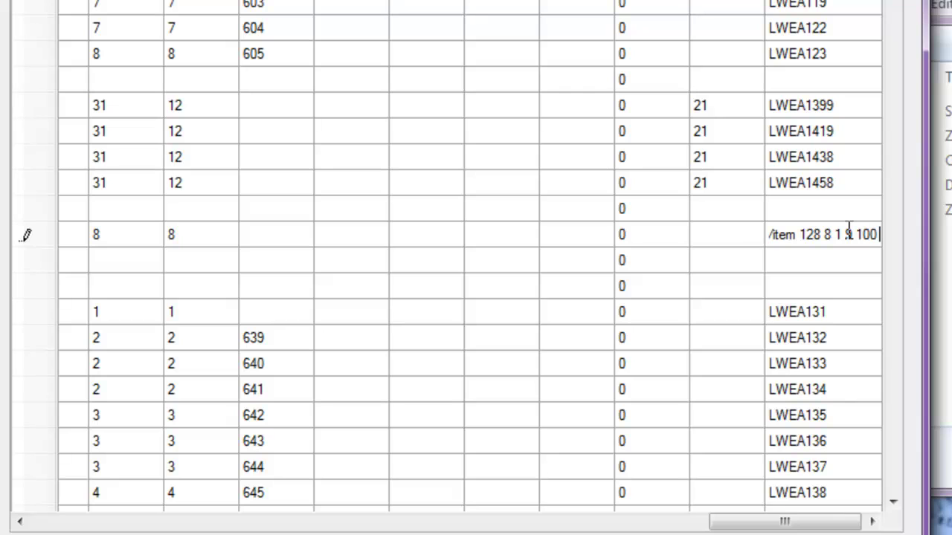
type("0")
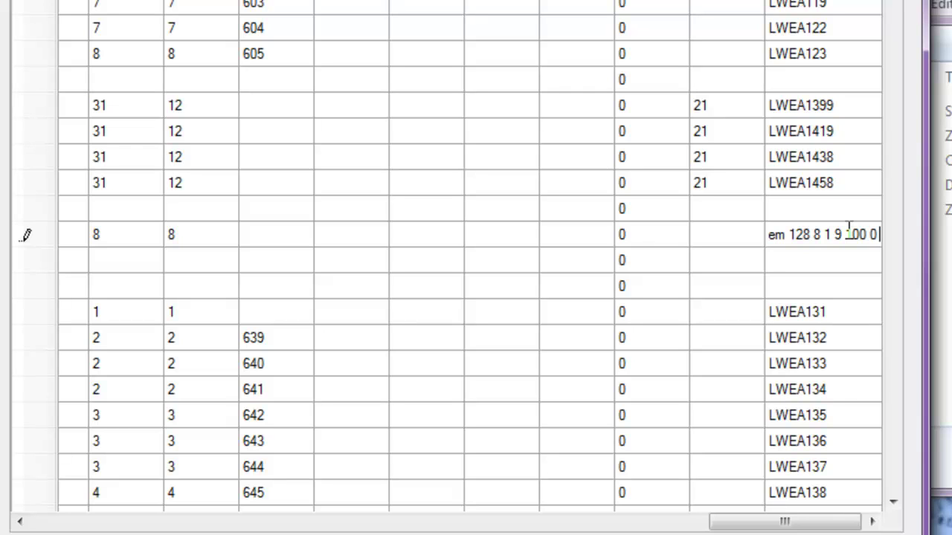
key("BackSpace")
key("BackSpace")
type("1 0")
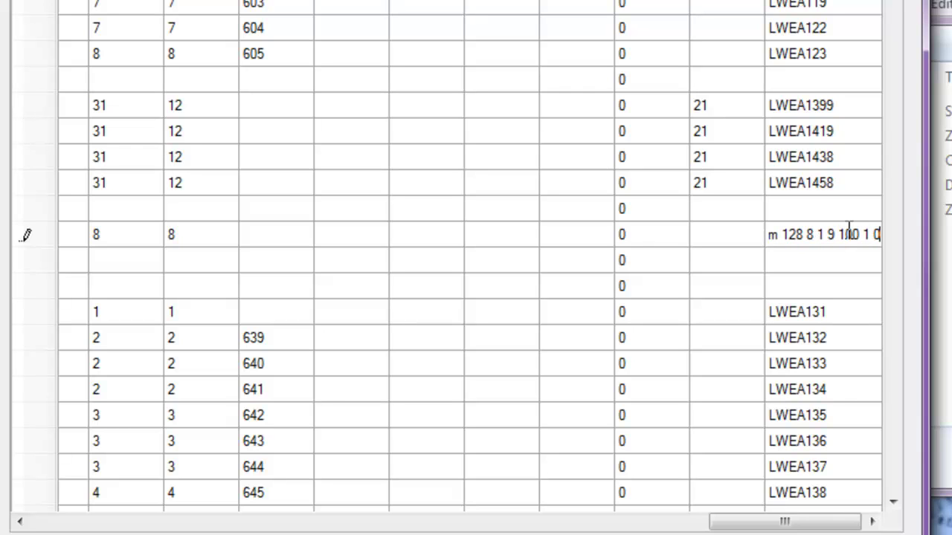
Step: Remove the appended item command from the Item Description cell, leaving only the code LWEA128
key("BackSpace")
key("BackSpace")
key("BackSpace")
key("BackSpace")
key("BackSpace")
key("BackSpace")
key("BackSpace")
key("BackSpace")
key("BackSpace")
key("BackSpace")
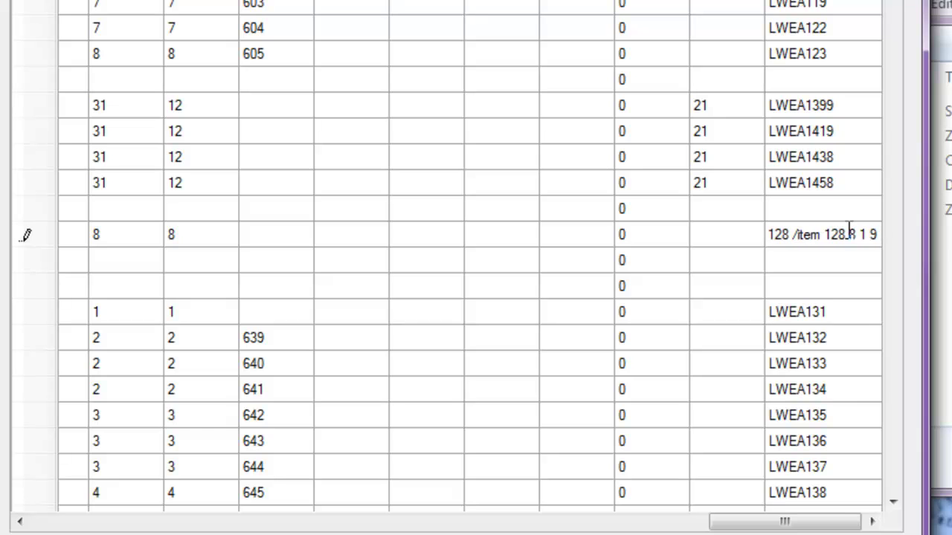
key("BackSpace")
key("BackSpace")
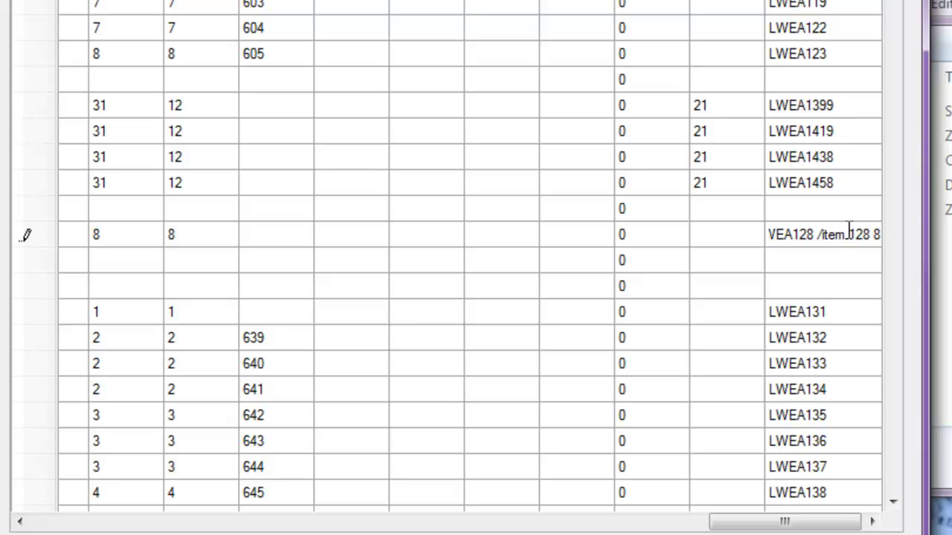
key("BackSpace")
key("BackSpace")
key("BackSpace")
key("BackSpace")
key("BackSpace")
key("BackSpace")
key("BackSpace")
key("BackSpace")
key("BackSpace")
key("BackSpace")
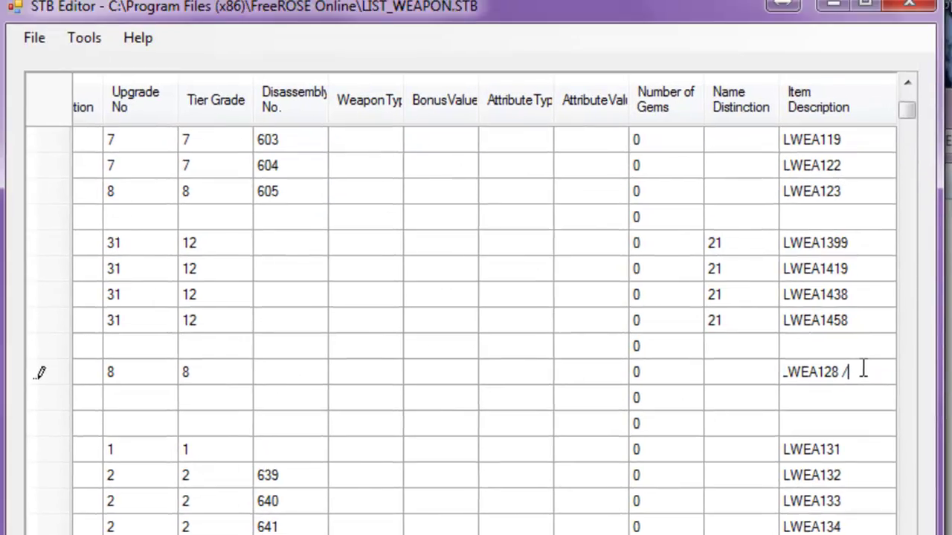
key("BackSpace")
key("BackSpace")
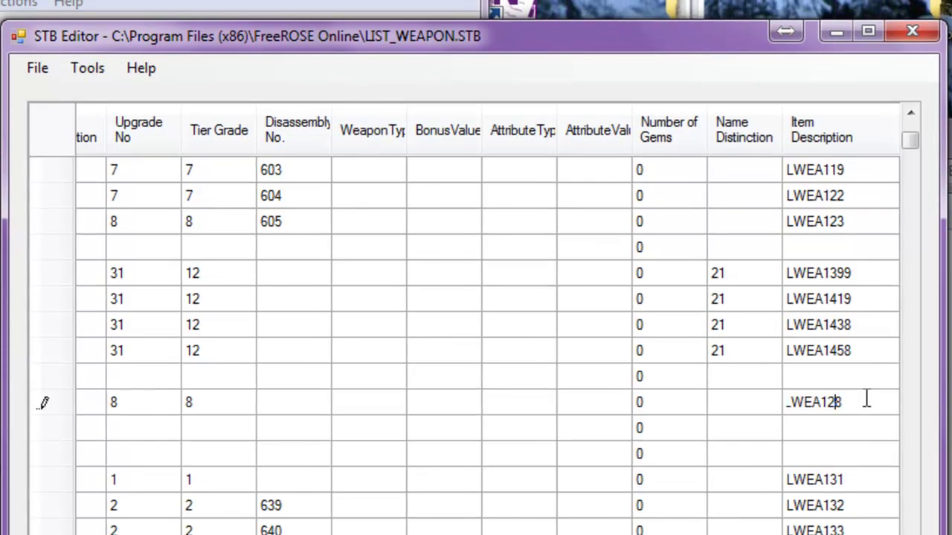
Step: Commit the cell edit, save the table as LIST_WEAPON2.STB in the suggested user folder, and close the table editor
key("Left")
key("Left")
key("Left")
key("Left")
key("Left")
key("Left")
key("Left")
key("Left")
key("Left")
key("Left")
key("Left")
key("Left")
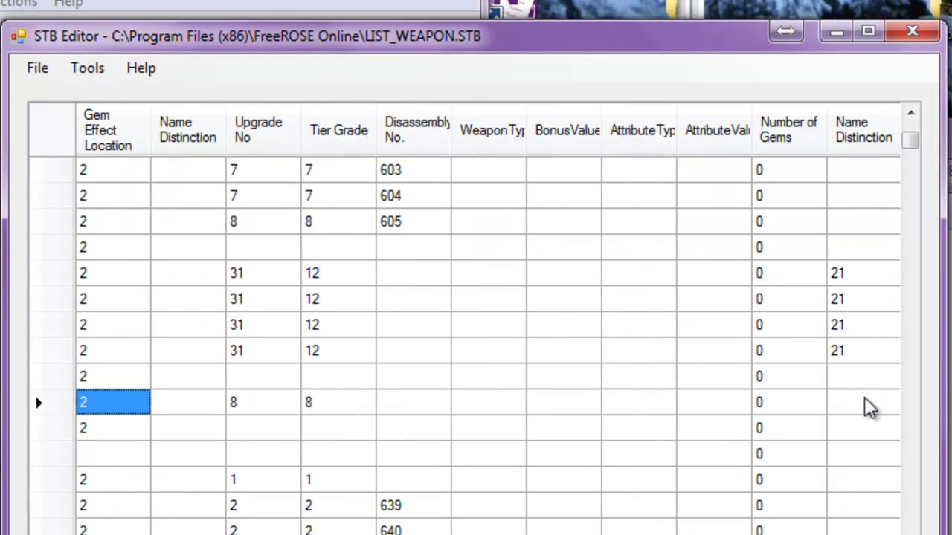
left_click(37, 67)
left_click(100, 145)
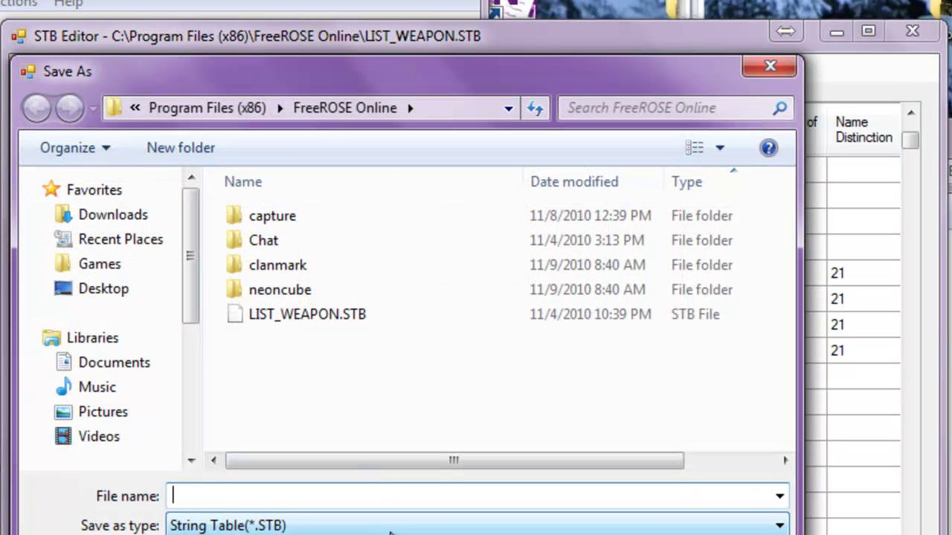
type("List_Weapon")
key("Down")
key("Left")
key("Left")
key("Left")
key("Left")
type("2")
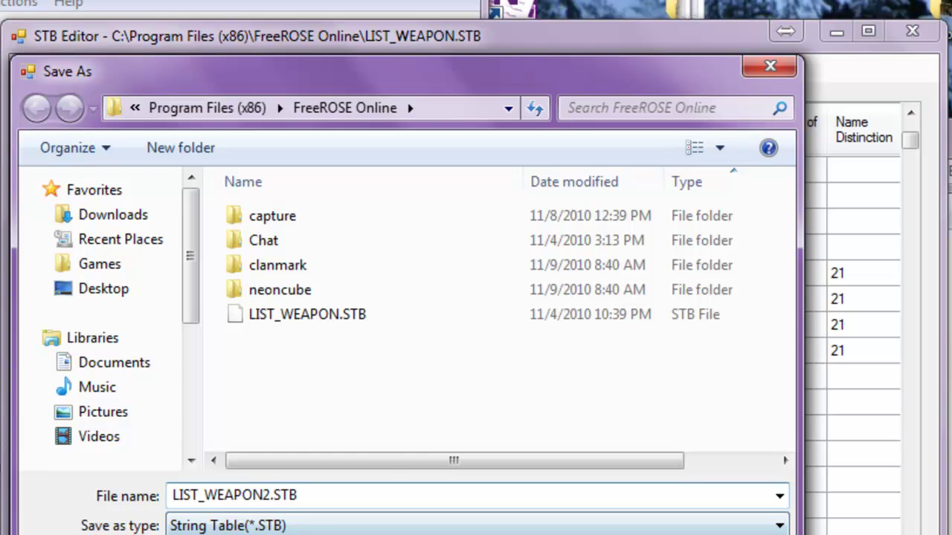
key("Return")
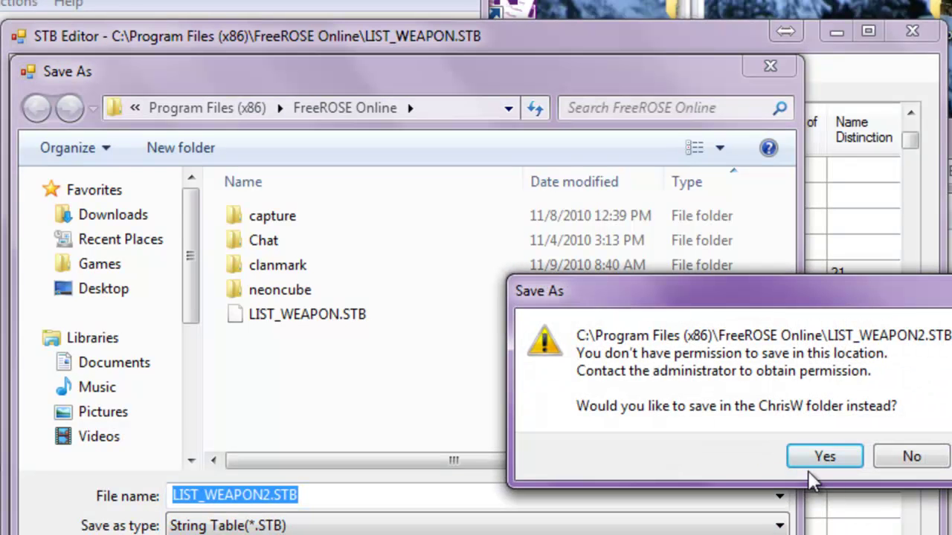
left_click(807, 459)
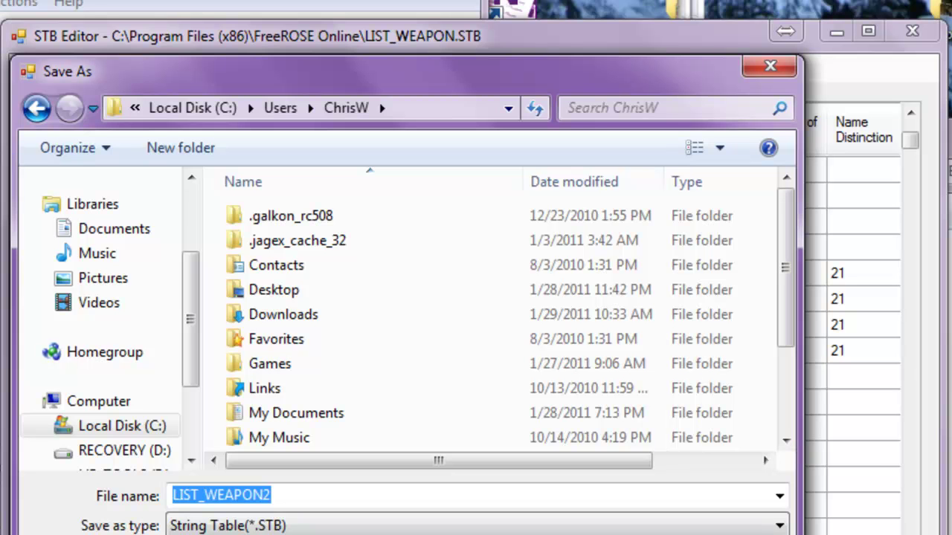
key("Return")
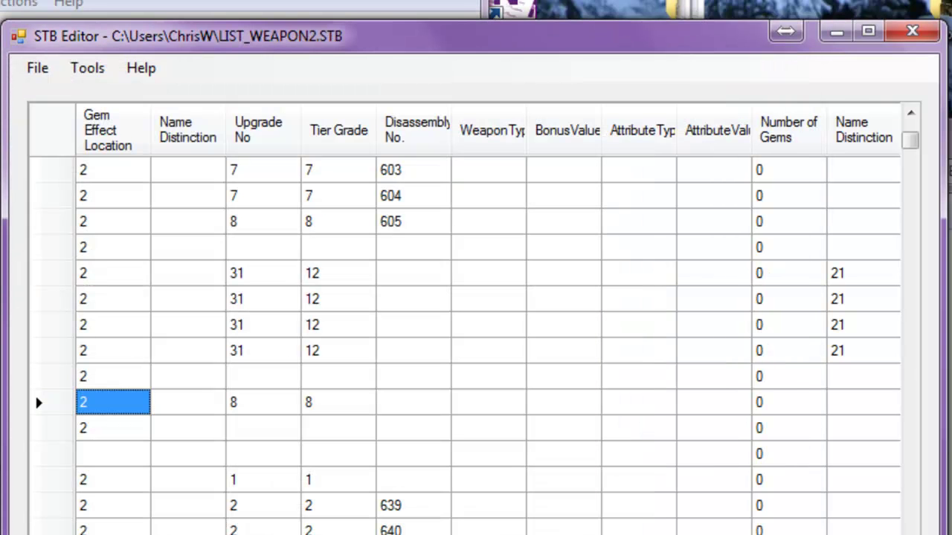
left_click(908, 35)
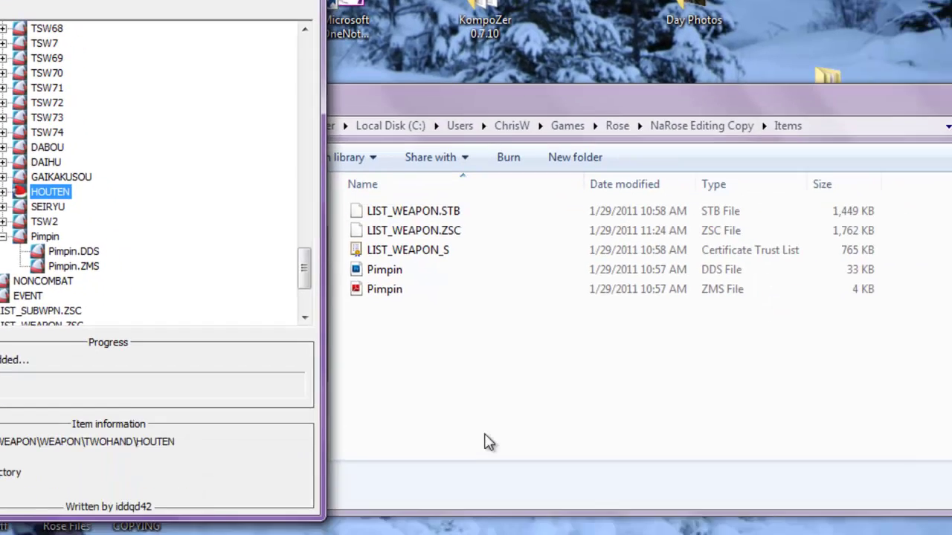
Step: Launch stleditor from the NaRose Editing Copy folder and load the LIST_WEAPON_S file from the Items folder
left_click(485, 439)
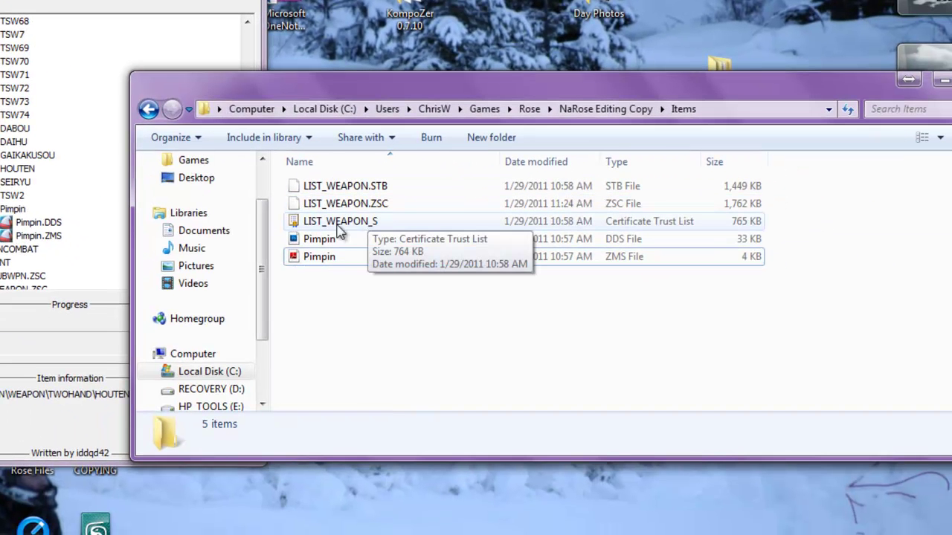
left_click(153, 109)
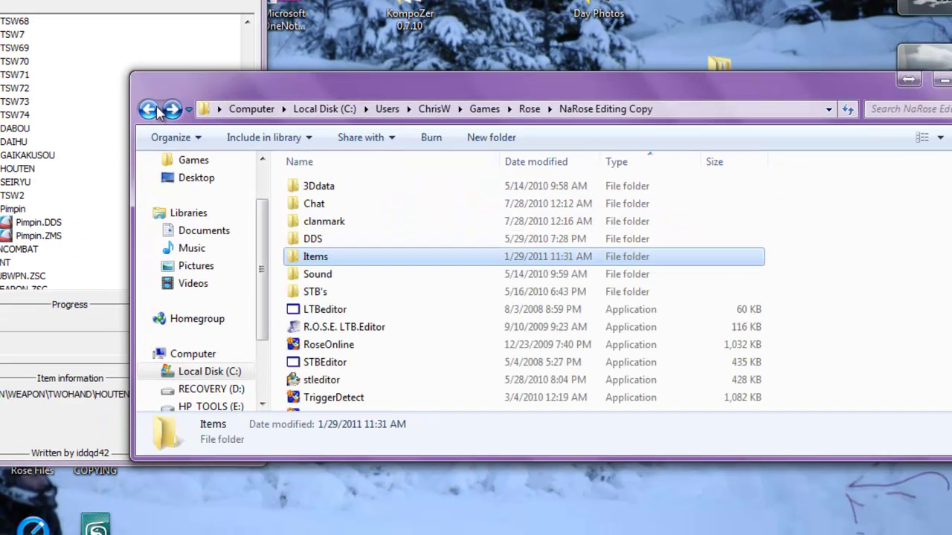
double_click(322, 380)
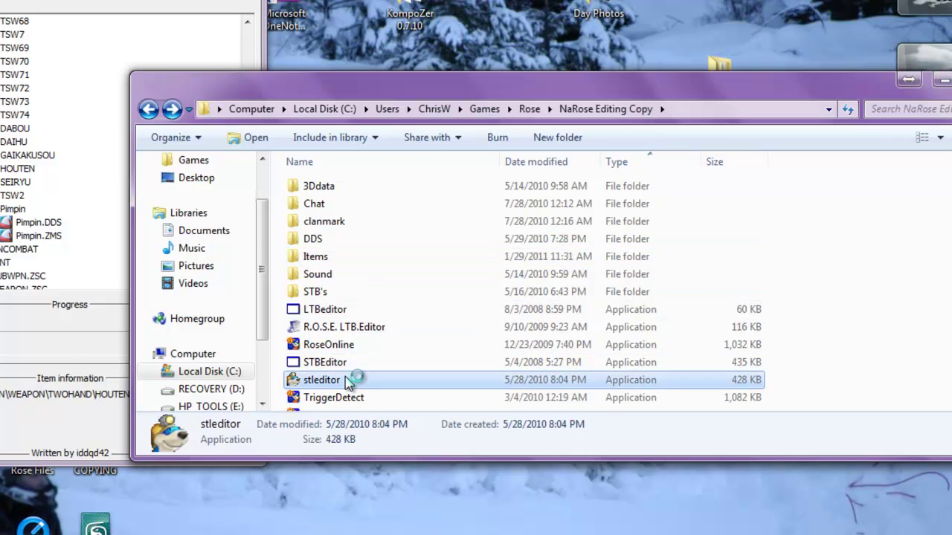
left_click(176, 87)
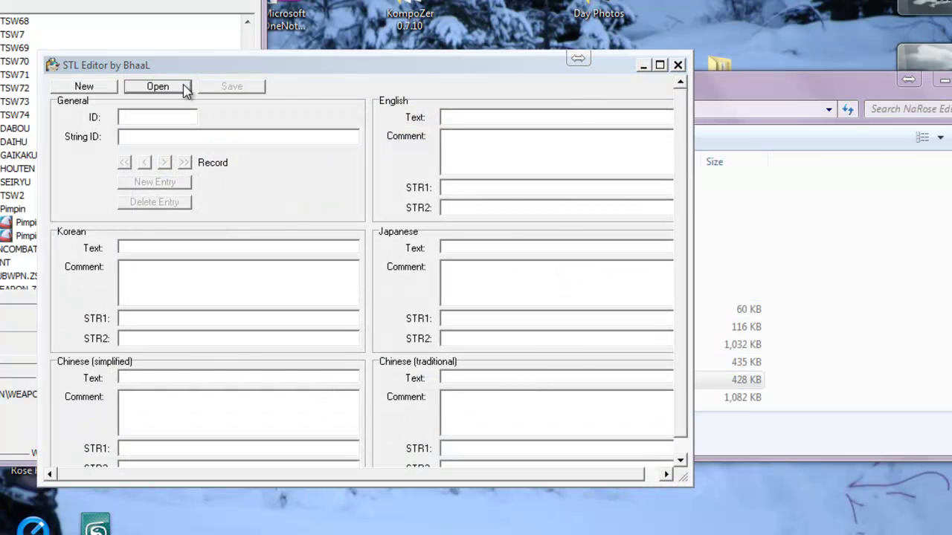
left_click(336, 138)
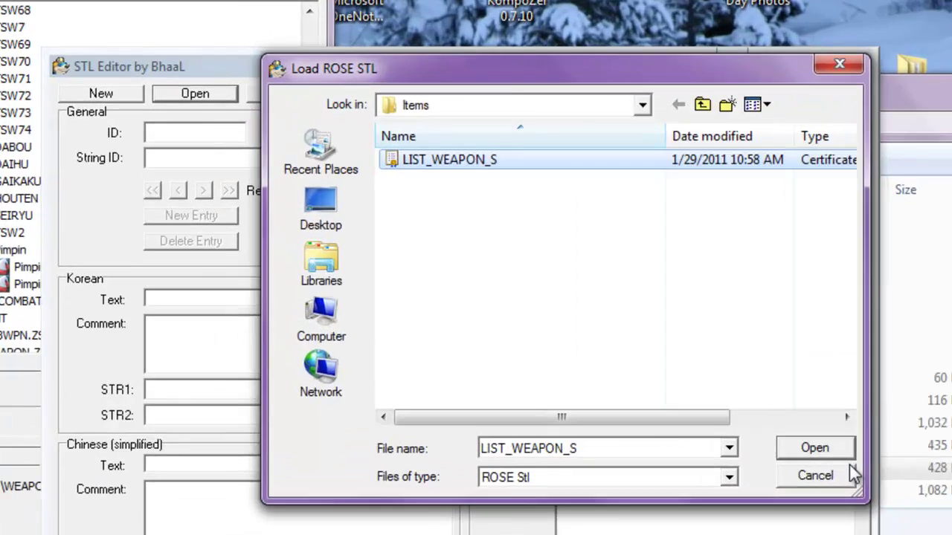
left_click(644, 364)
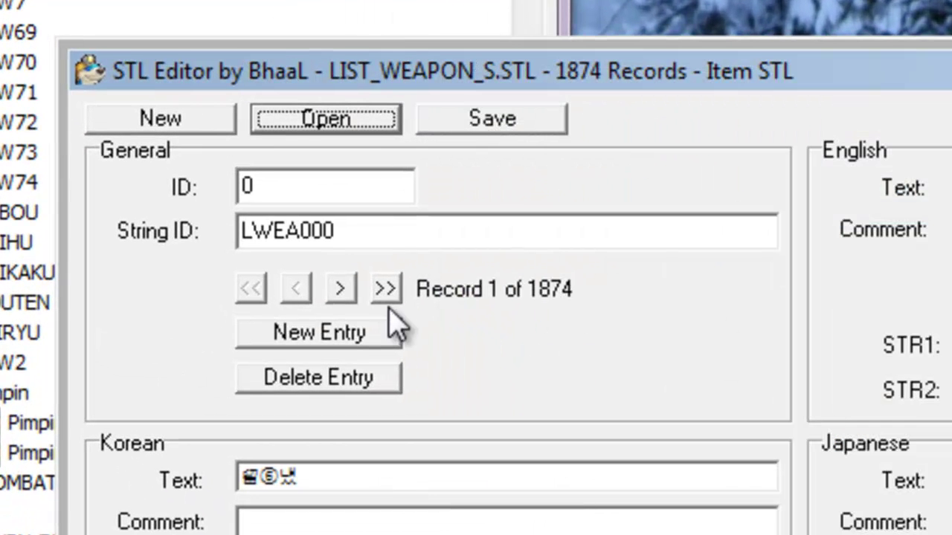
Step: Add a new entry to the string list with ID 128 and String ID LWEA128
left_click(340, 288)
left_click(340, 336)
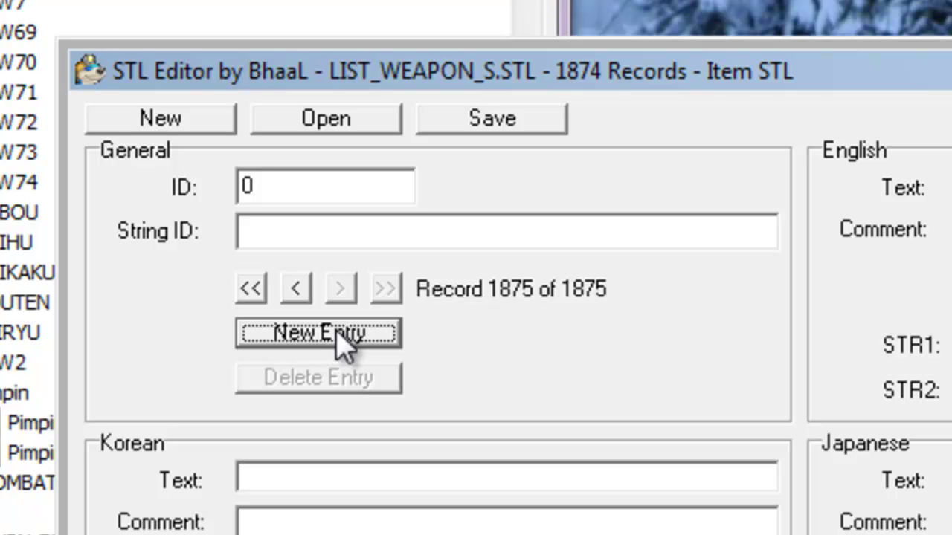
left_click_drag(297, 178, 123, 213)
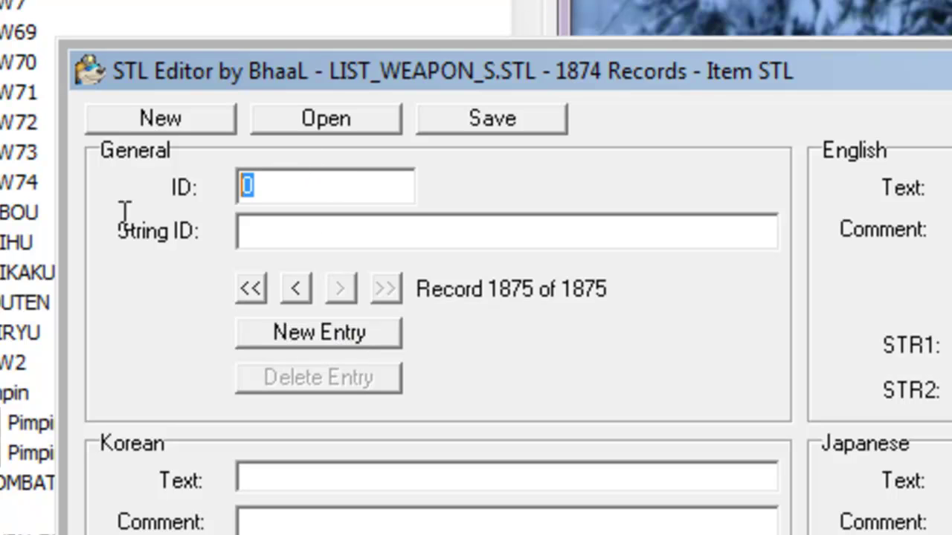
type("128")
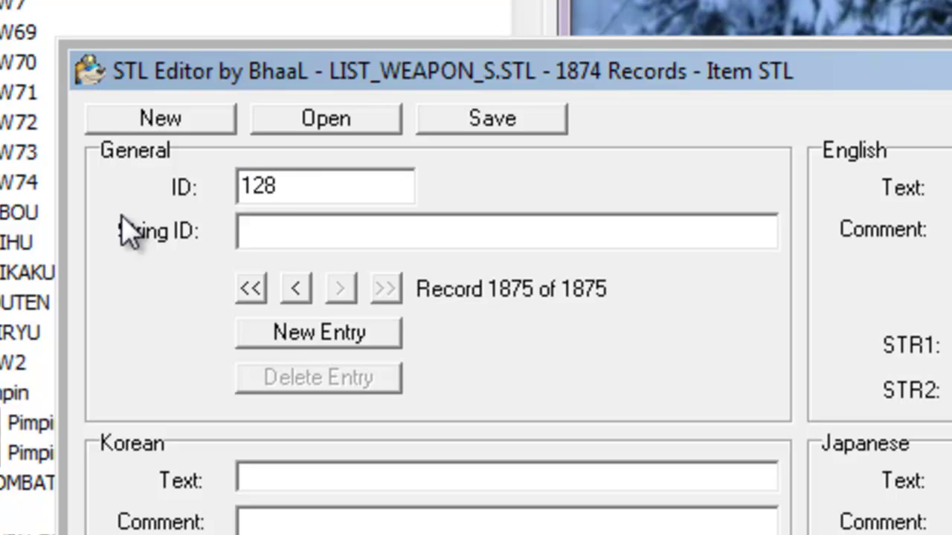
key("Tab")
type("LWEA")
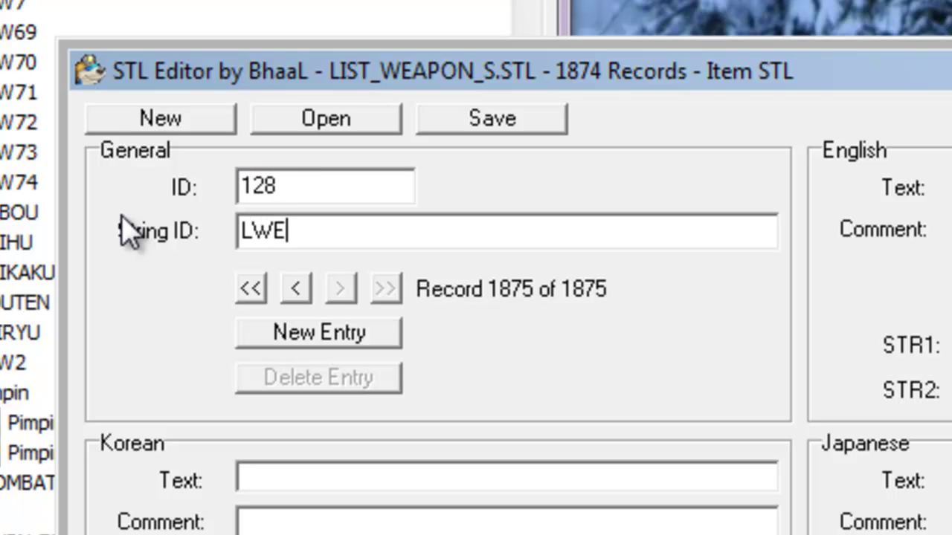
type("12")
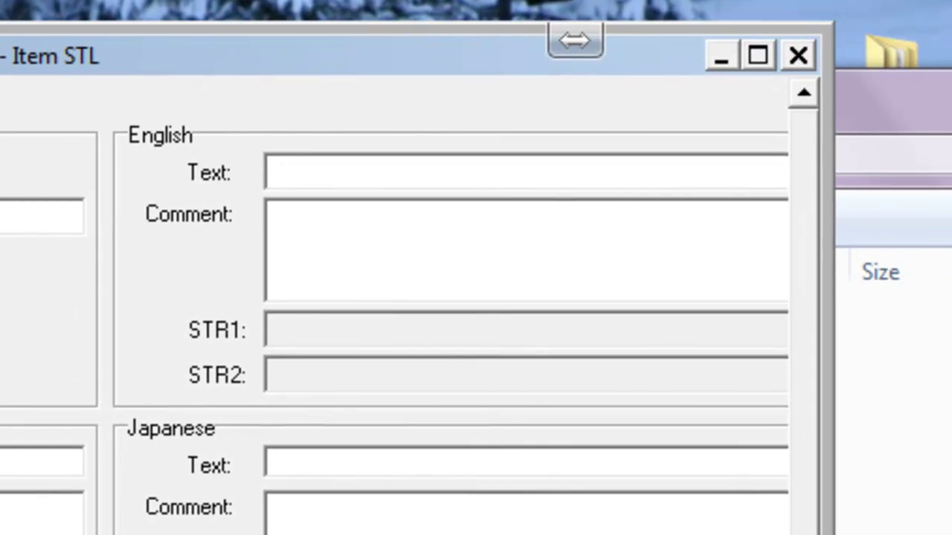
Step: Set the new entry's English text to "Pimpin's Sword"
left_click(382, 174)
type("Pimpin")
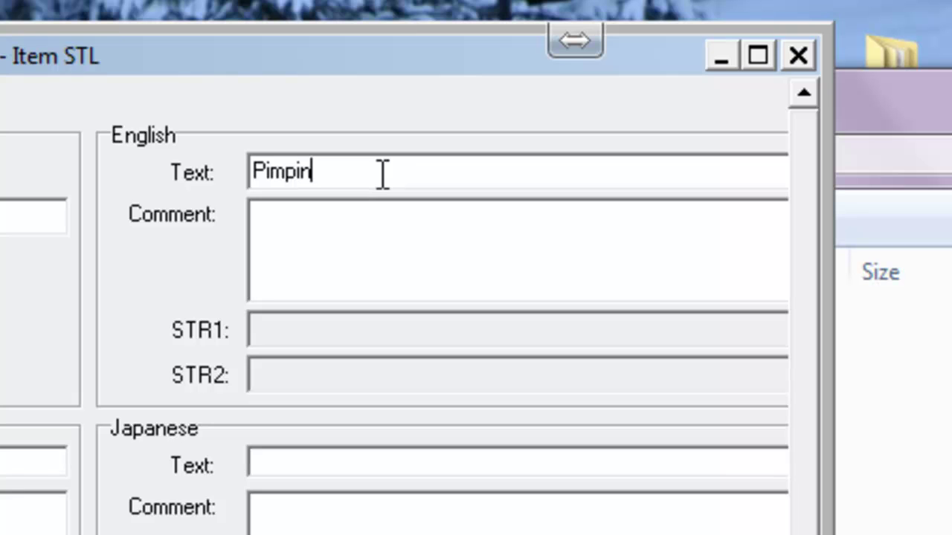
type("'s Sword")
Step: Enter the English comment "Collosal Two-Handed blade with immense power." and select the whole comment text
left_click(444, 242)
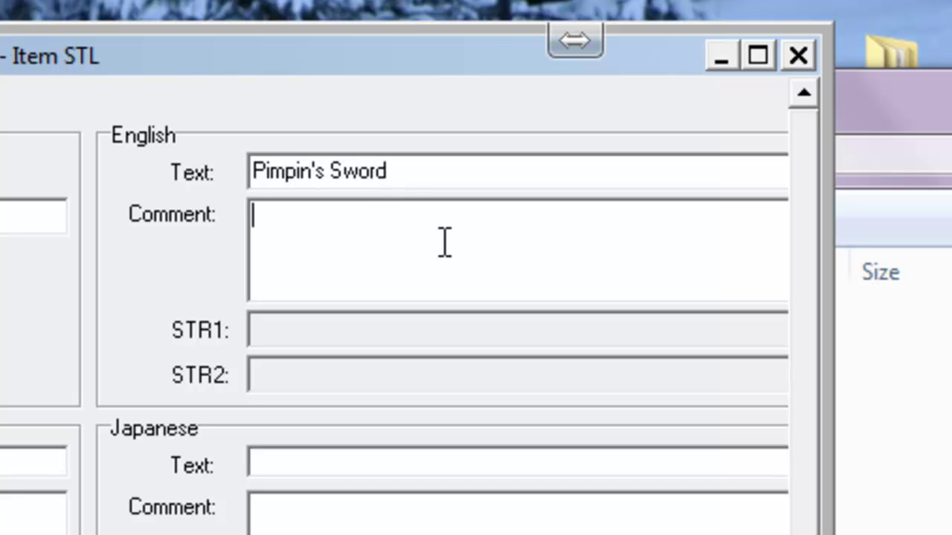
type("Collosal Twqo")
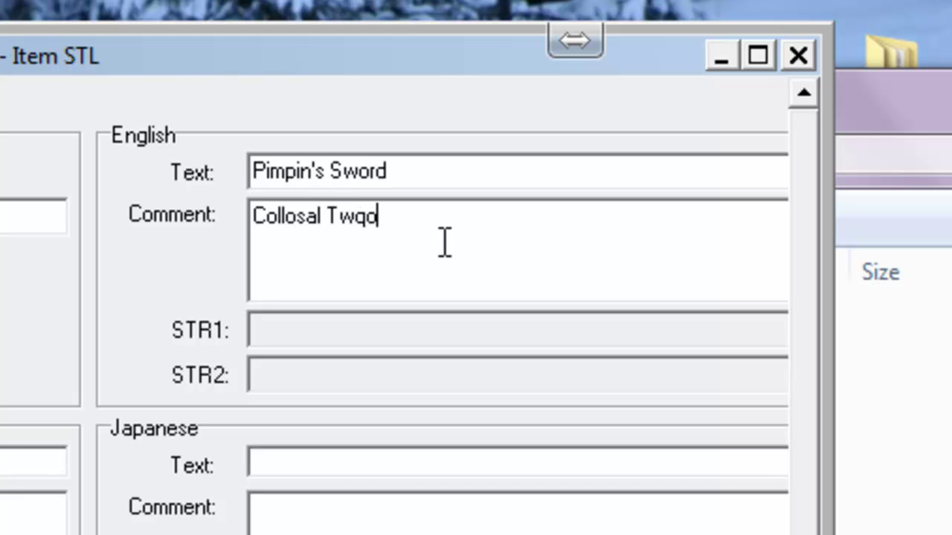
key("BackSpace")
key("BackSpace")
type("o-Hande")
type("lade ")
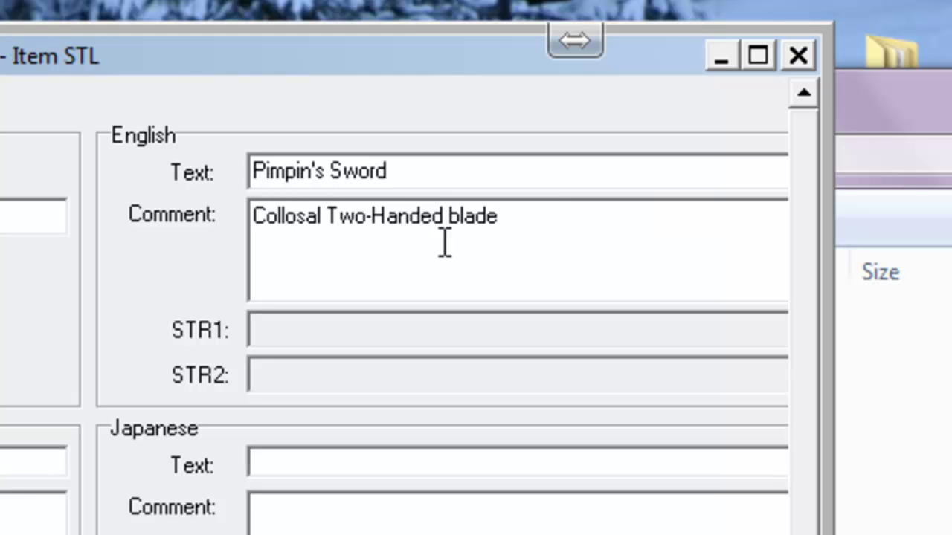
type("with immien")
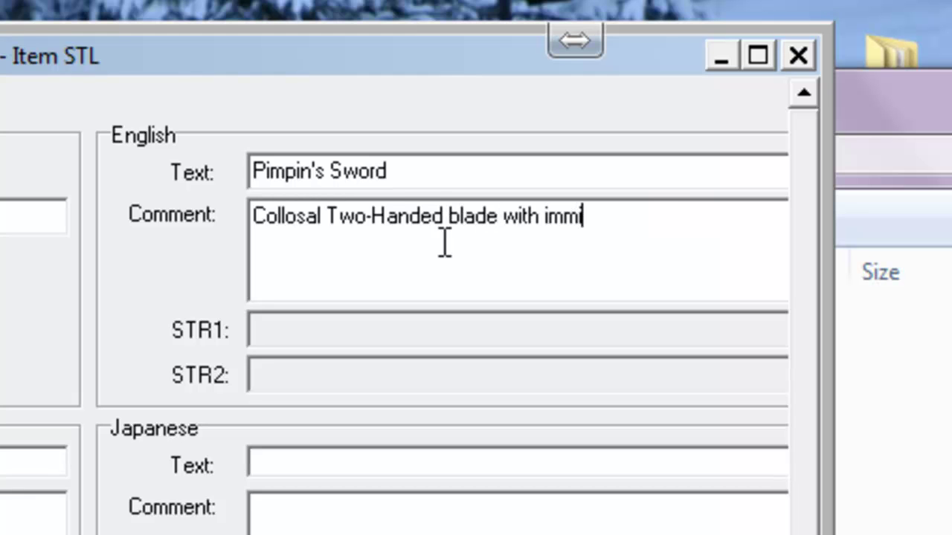
key("BackSpace")
key("BackSpace")
key("BackSpace")
type("enc")
key("BackSpace")
type("se ")
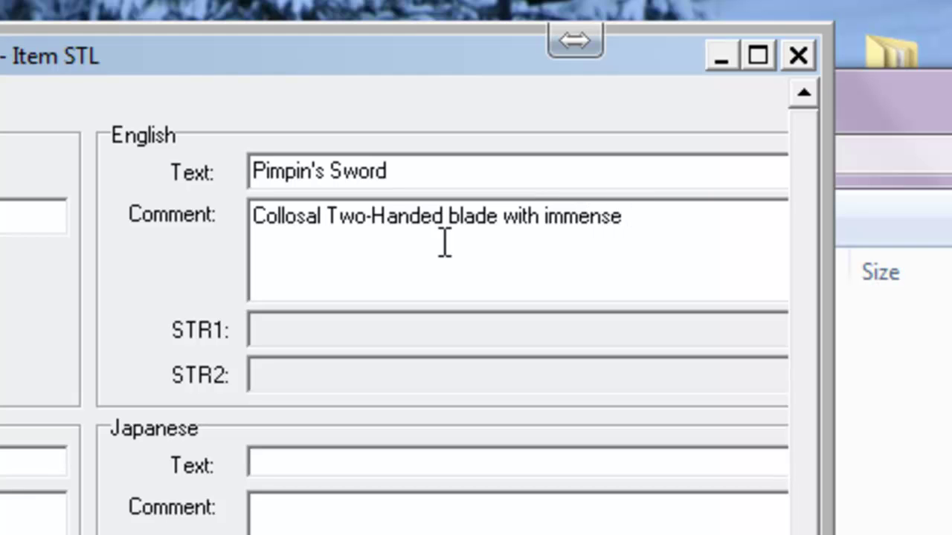
type("power.")
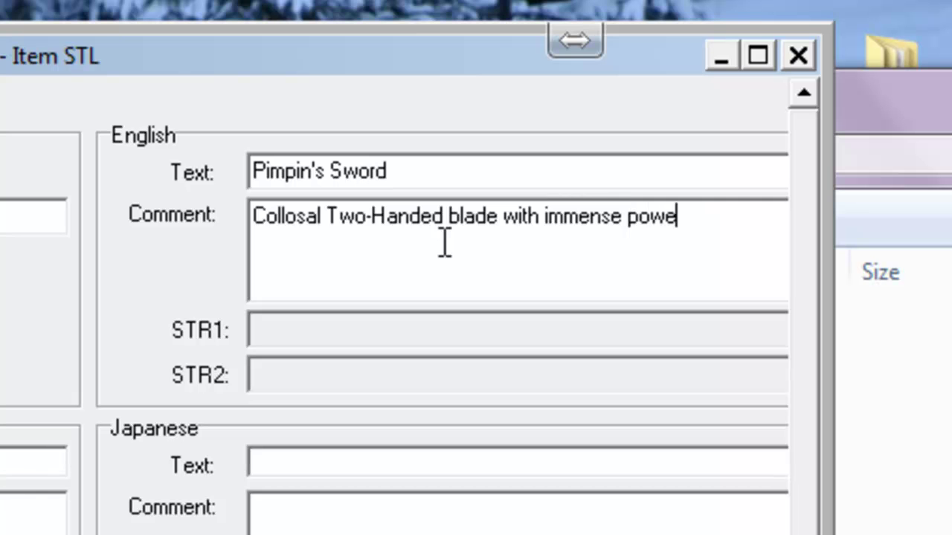
left_click_drag(718, 213, 219, 296)
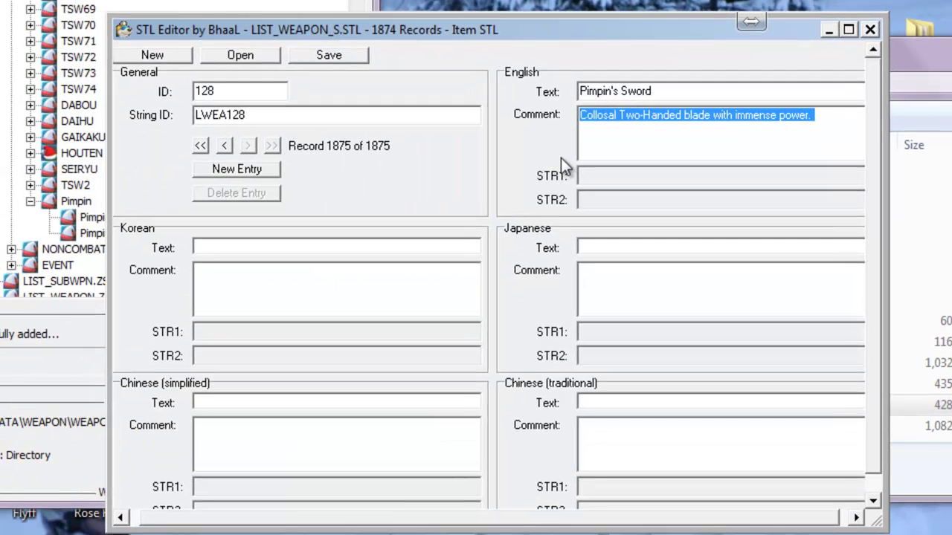
Step: Copy the English comment into the Japanese, Chinese (traditional), Chinese (simplified) and Korean comments of the entry
key("ctrl+c")
left_click(613, 297)
key("ctrl+v")
left_click(633, 436)
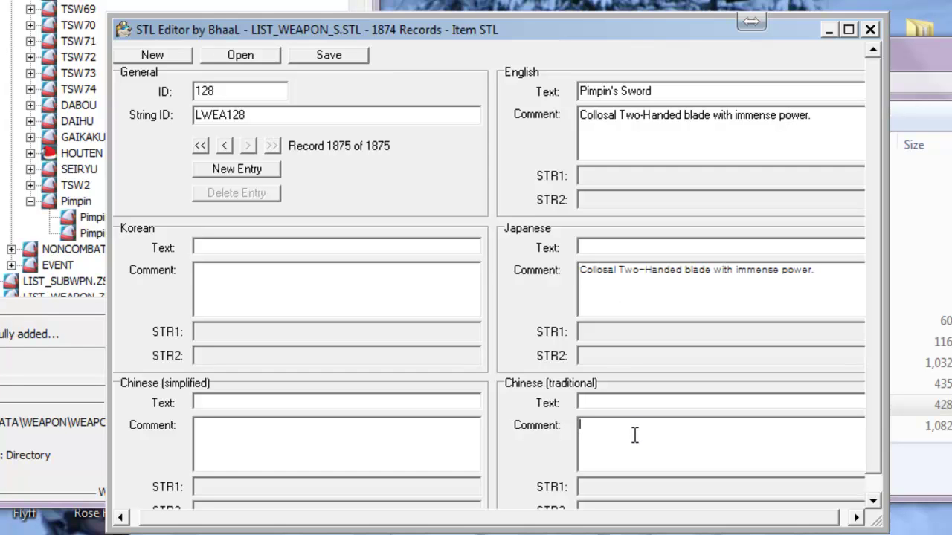
key("ctrl+v")
left_click(462, 437)
key("ctrl+v")
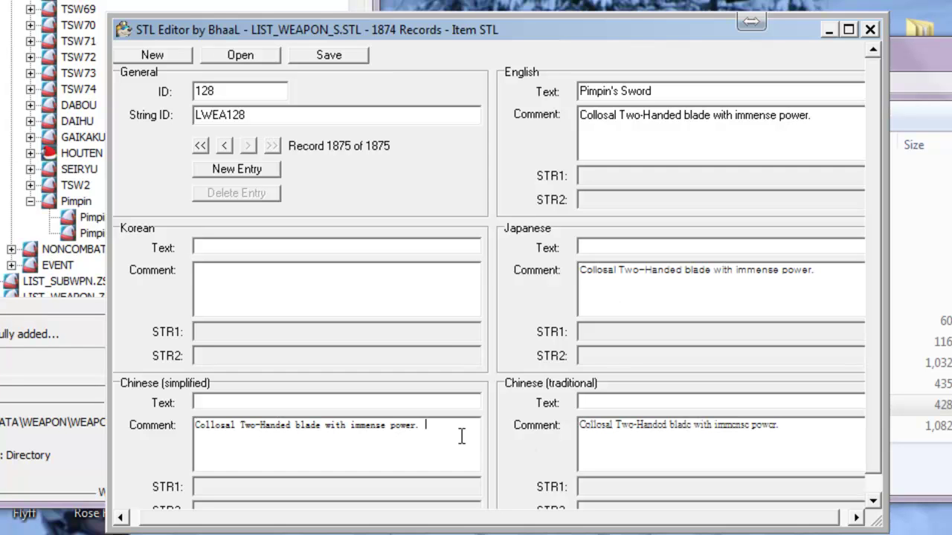
left_click(429, 311)
key("ctrl+v")
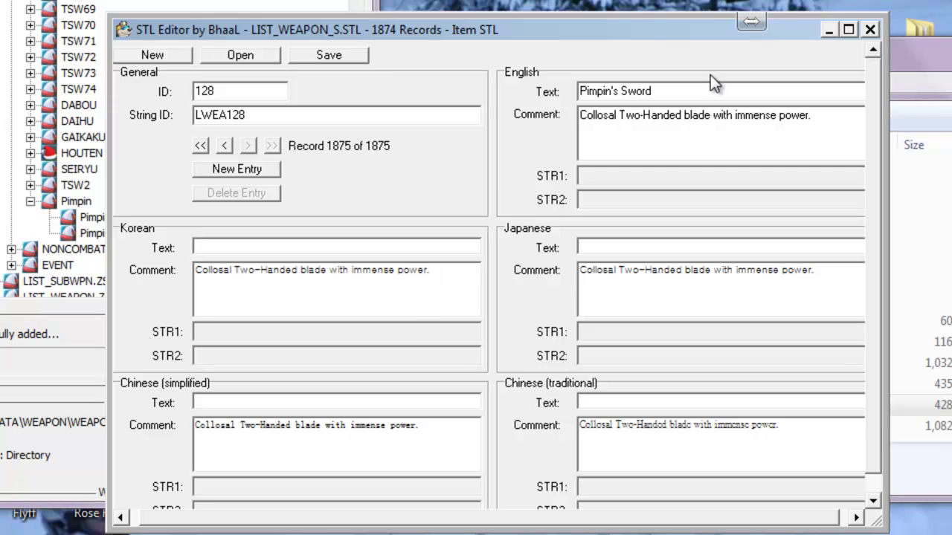
Step: Copy the English text "Pimpin's Sword" into the Japanese, Chinese (traditional), Chinese (simplified) and Korean texts
left_click_drag(658, 90, 576, 93)
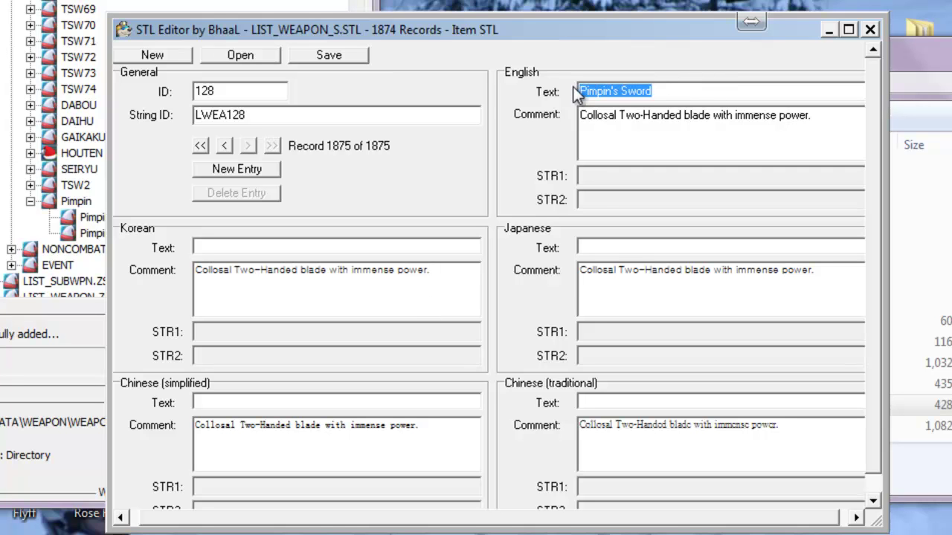
left_click(604, 249)
key("ctrl+v")
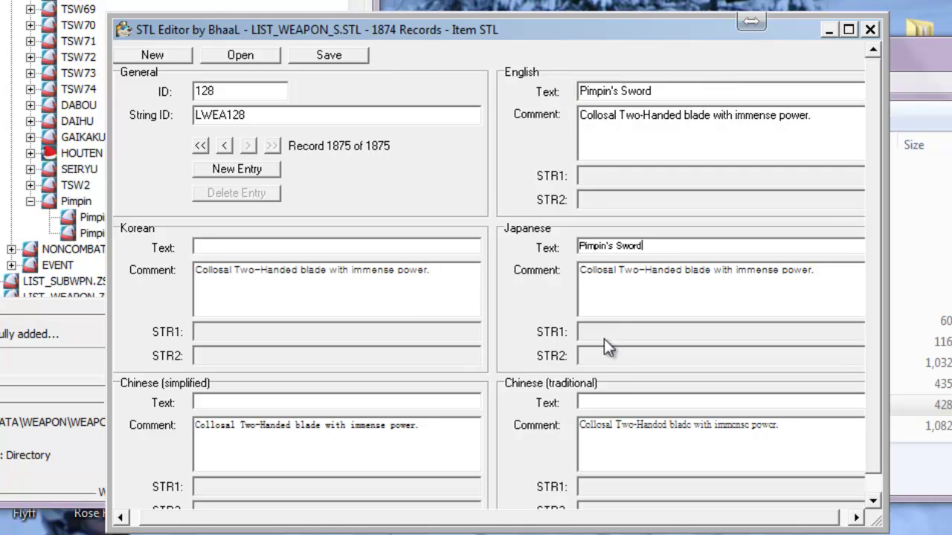
left_click(601, 401)
key("ctrl+v")
key("ctrl+v")
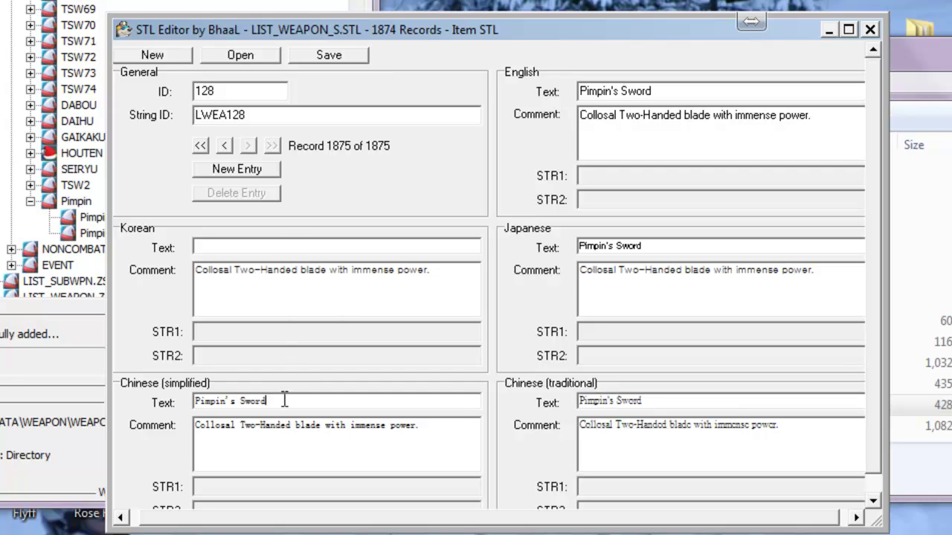
left_click(276, 248)
key("ctrl+v")
Step: Save the string list over LIST_WEAPON_S in the Items folder and close the STL editor
left_click(298, 54)
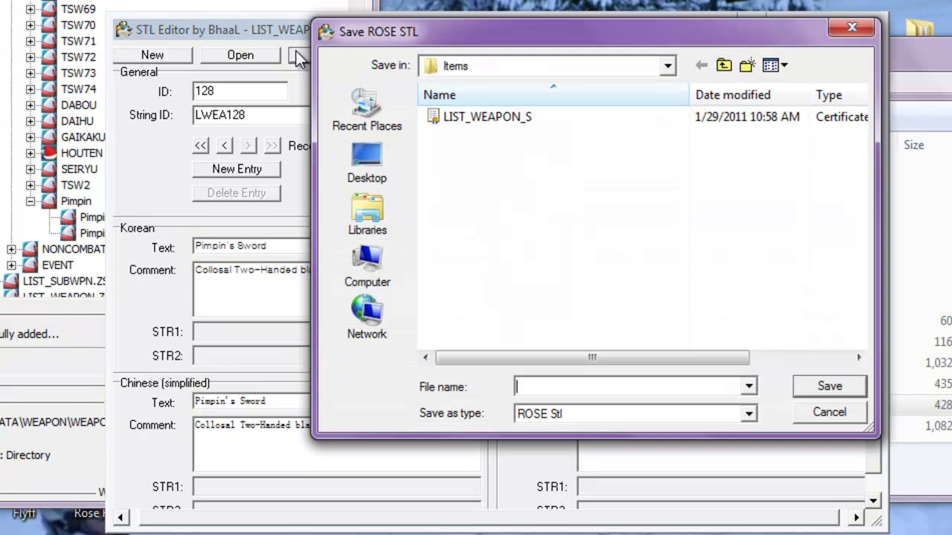
left_click(471, 113)
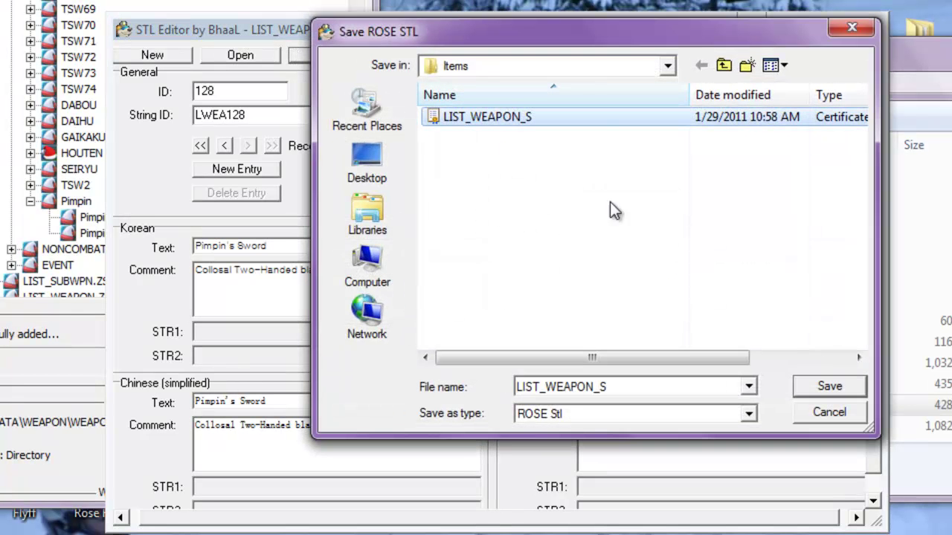
left_click(808, 388)
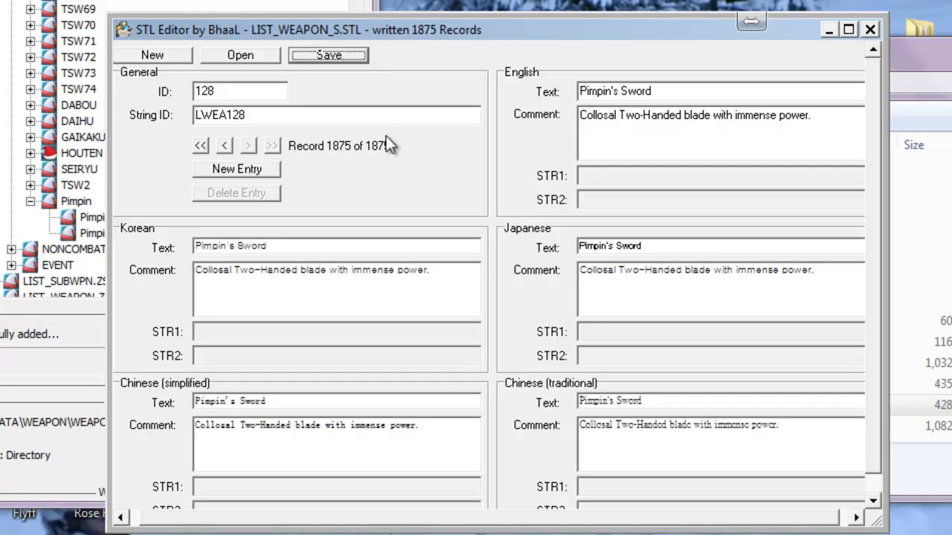
left_click(870, 29)
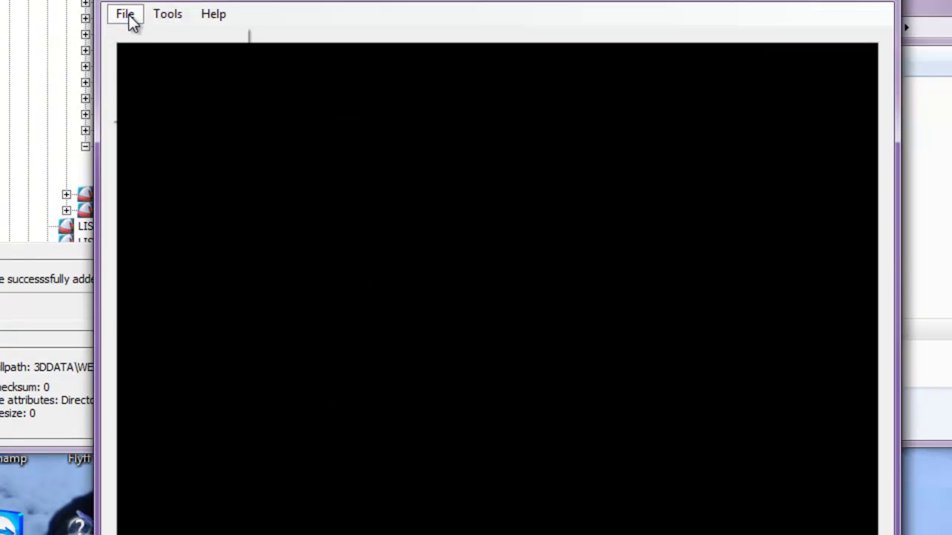
Step: Load LIST_WEAPON2.STB from the Windows user's home folder into the table editor
left_click(125, 14)
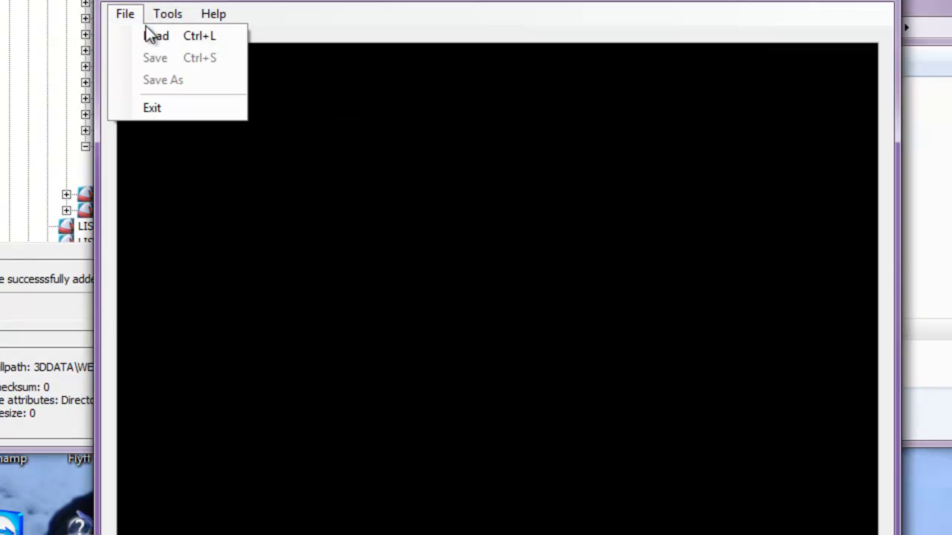
left_click(152, 36)
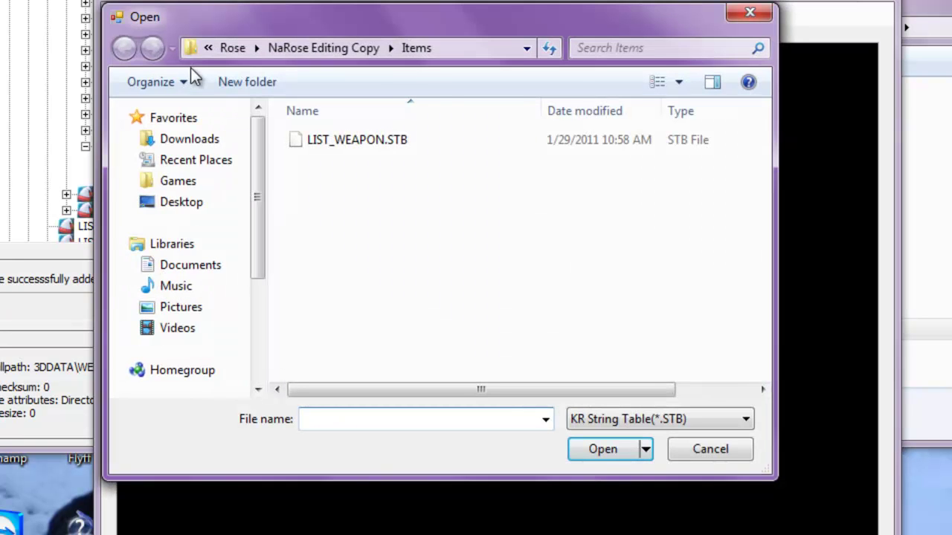
left_click(352, 46)
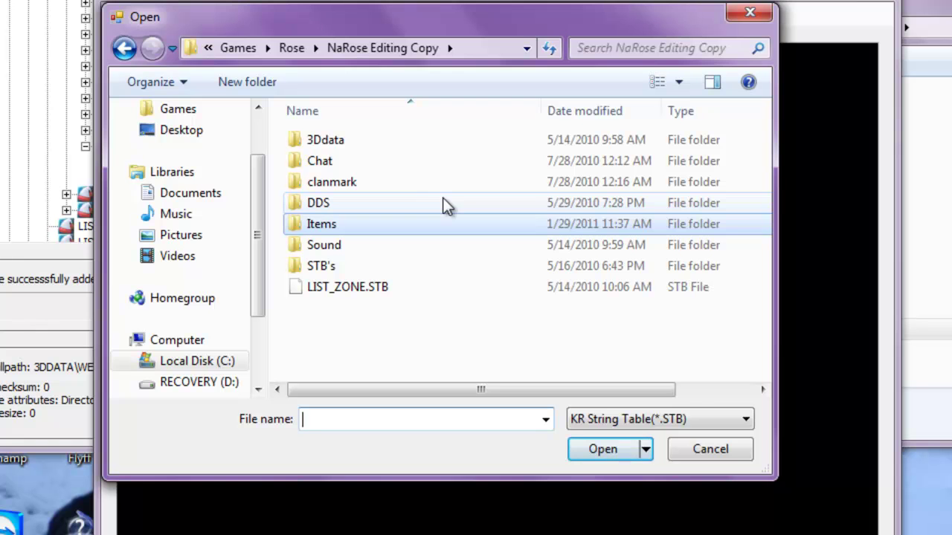
left_click(121, 49)
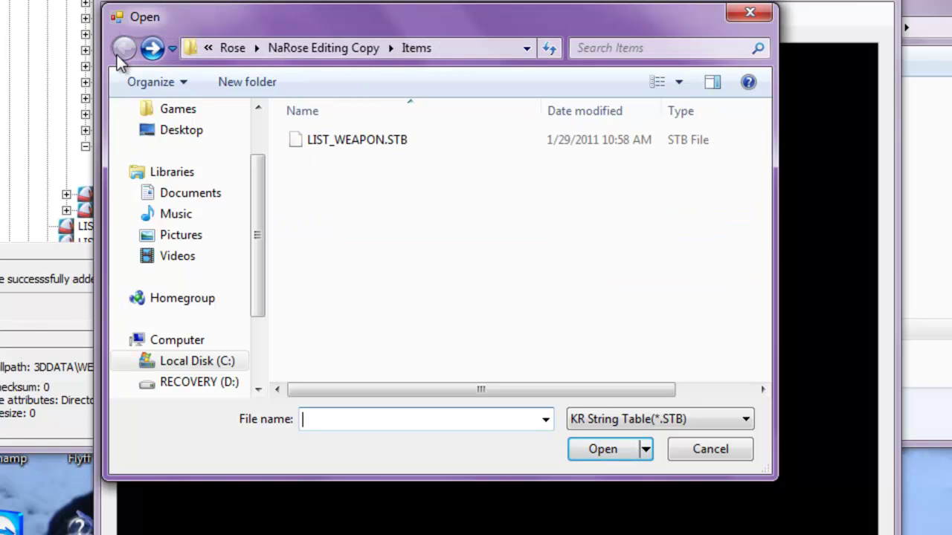
left_click(317, 52)
left_click(295, 49)
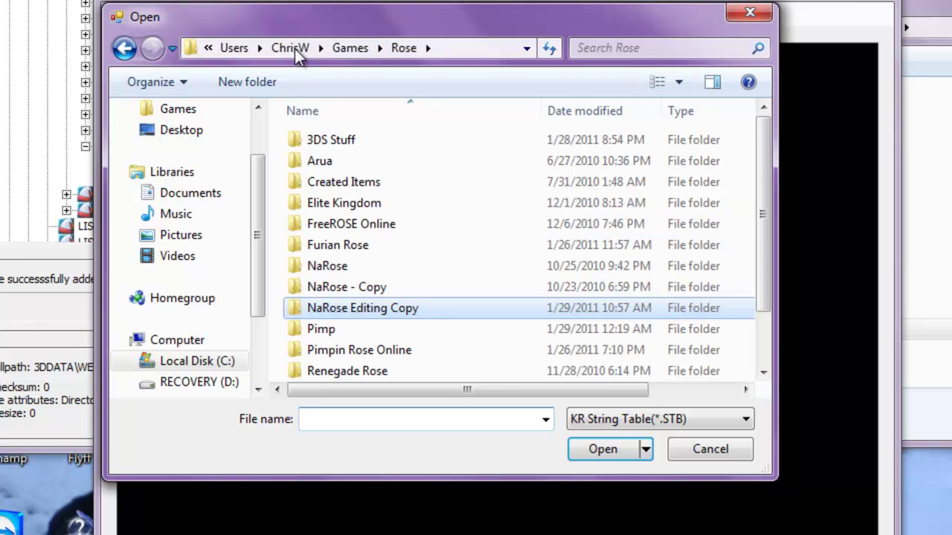
scroll(374, 156, "down", 1)
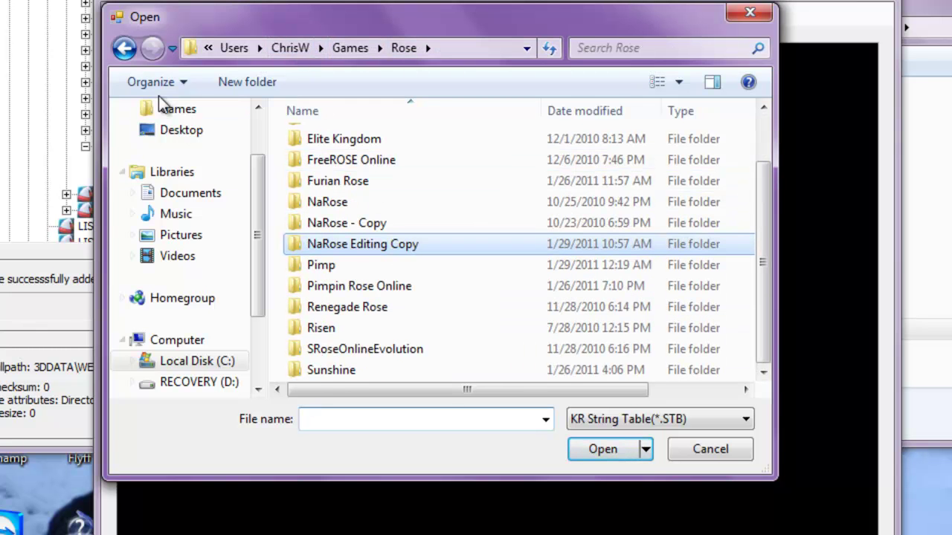
left_click(350, 49)
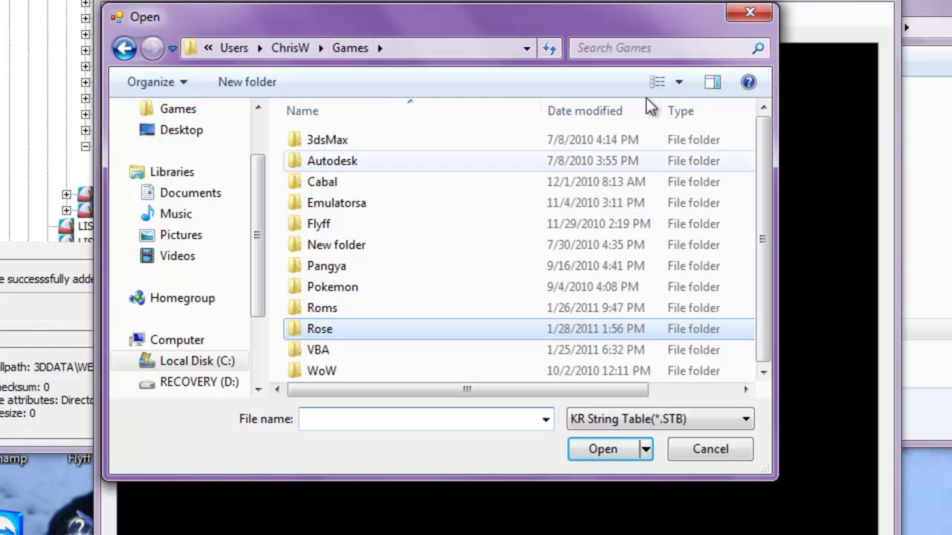
left_click(296, 46)
left_click_drag(760, 245, 780, 330)
left_click(563, 371)
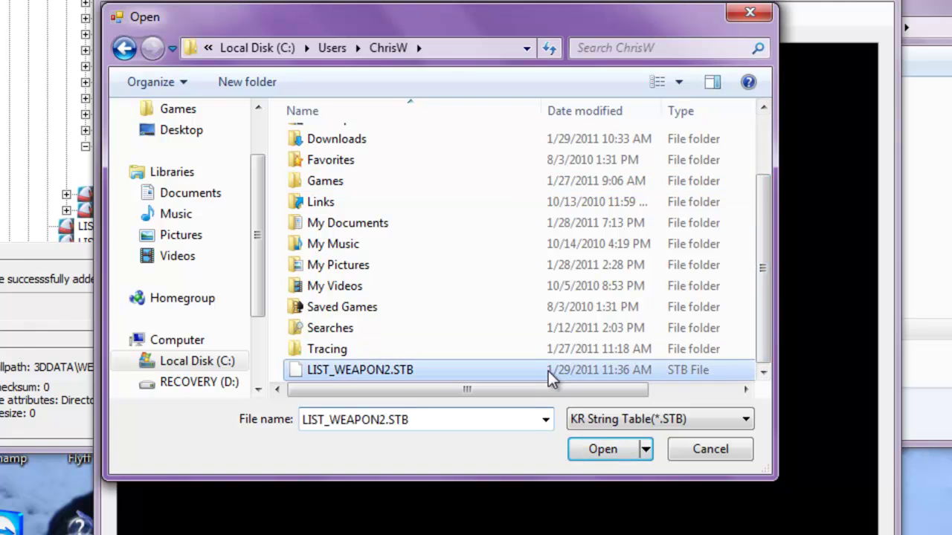
left_click(603, 449)
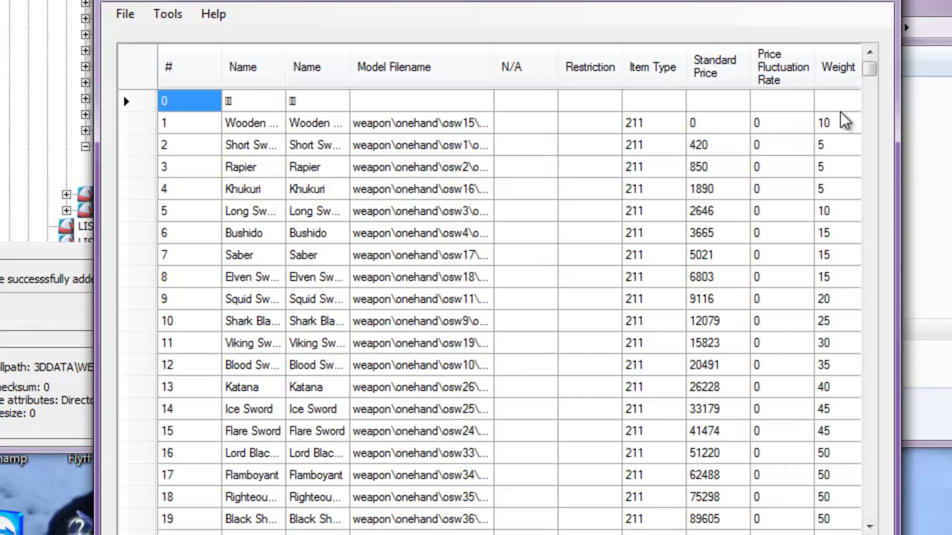
Step: Set the Name Distinction of the Pimpin's Sword row (128) to 21
middle_click(828, 195)
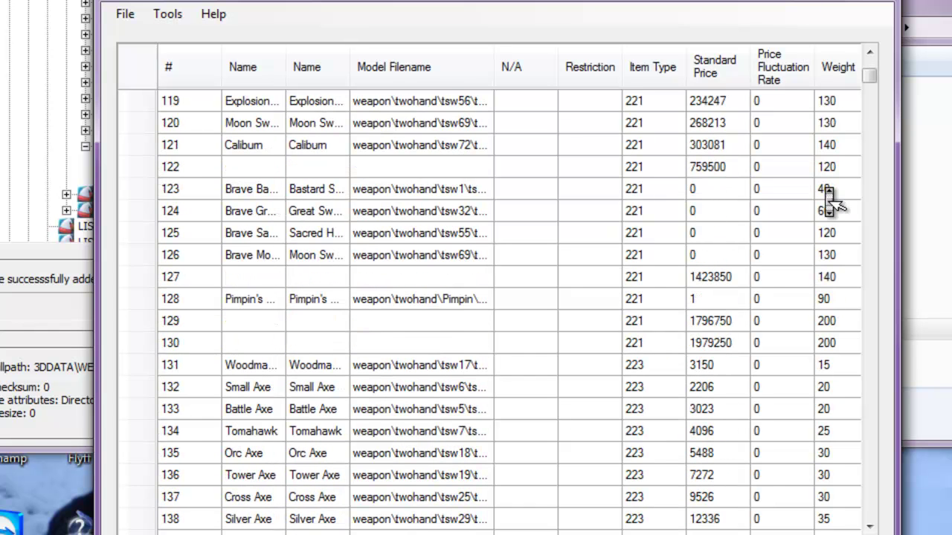
middle_click(827, 192)
left_click(523, 307)
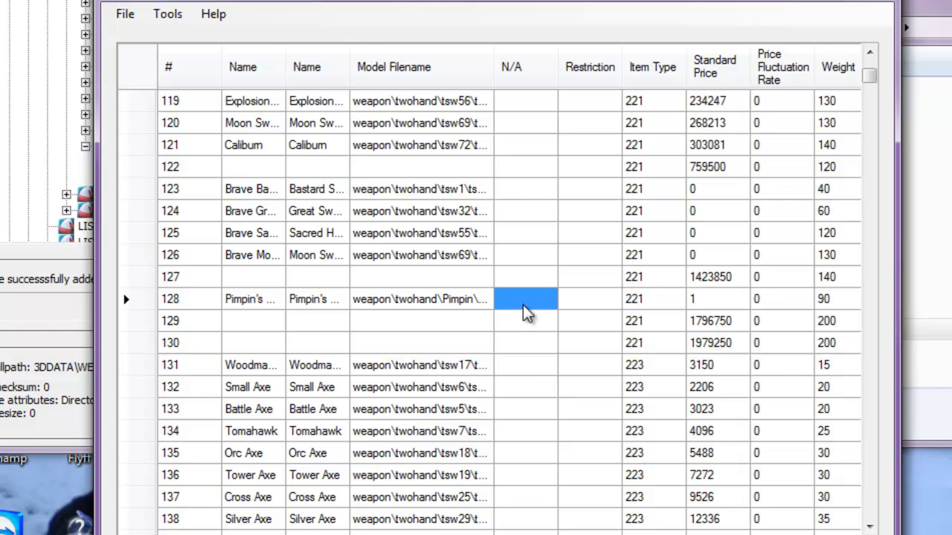
scroll(195, 530, "right", 5)
scroll(195, 529, "left", 5)
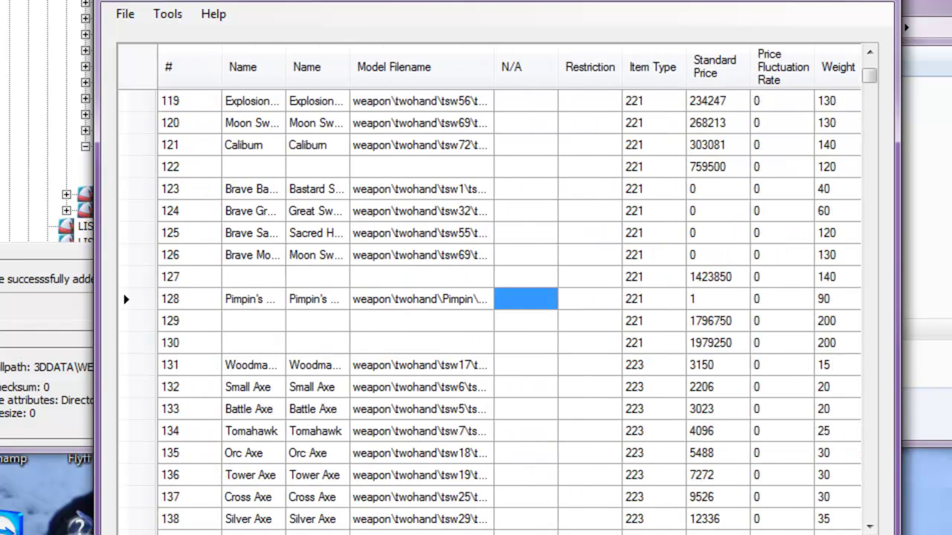
left_click(264, 234)
left_click(254, 299)
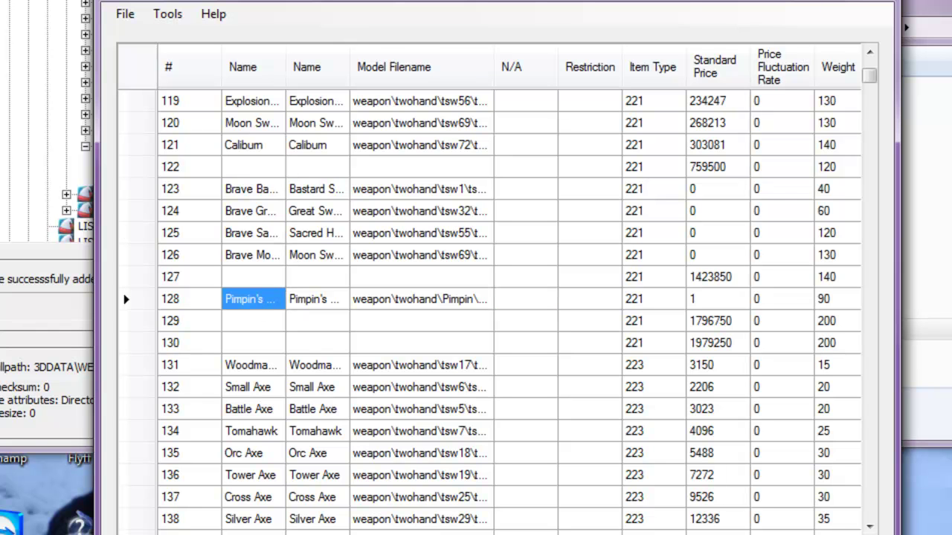
scroll(195, 529, "right", 8)
scroll(195, 530, "right", 15)
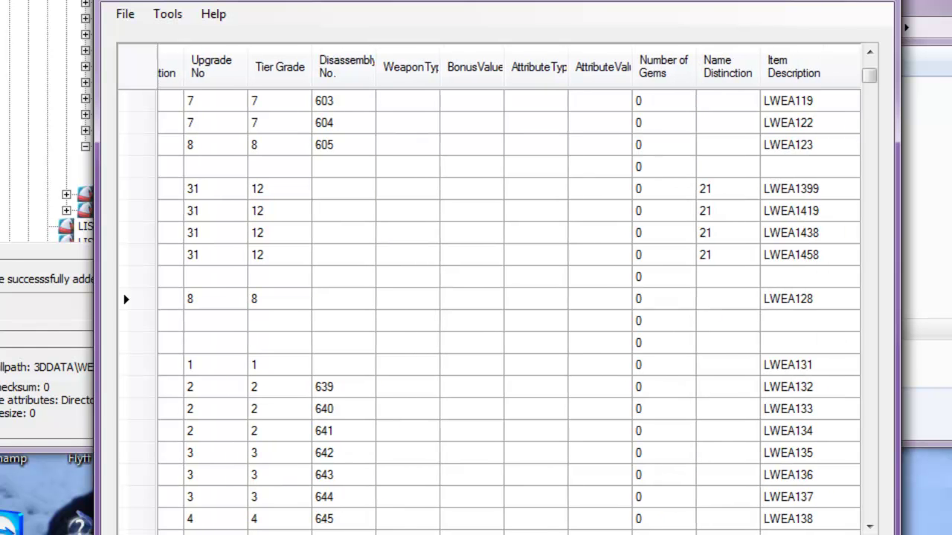
left_click(728, 300)
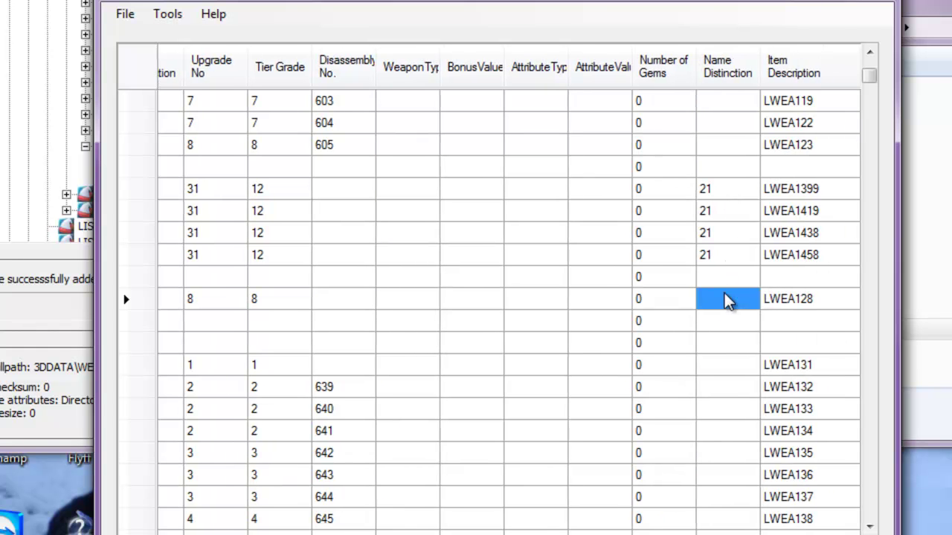
type("21")
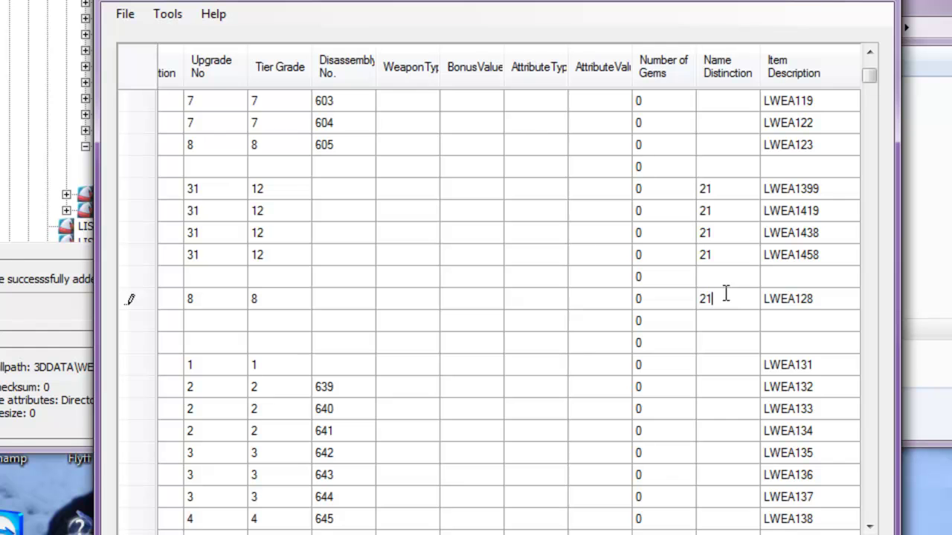
key("Return")
left_click(731, 300)
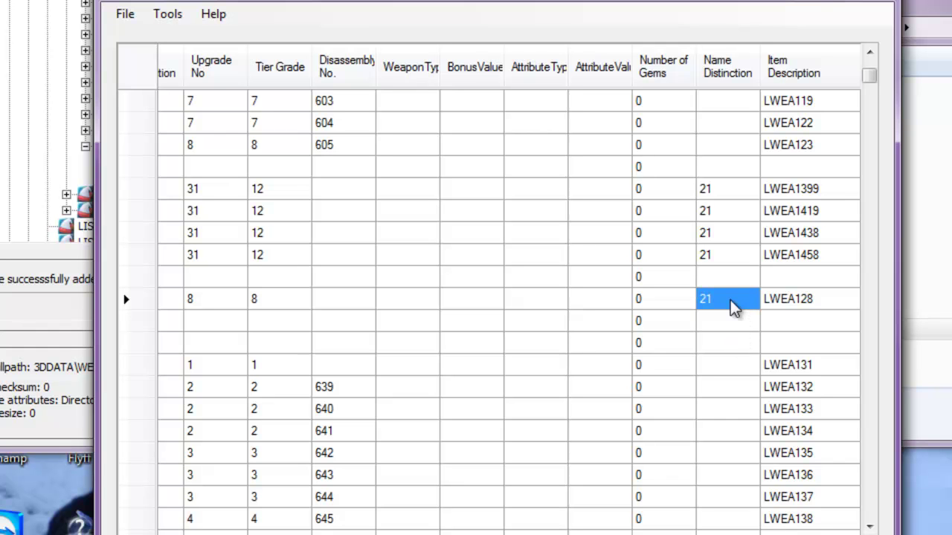
Step: Save the edited weapon table and close the STB editor
left_click(126, 14)
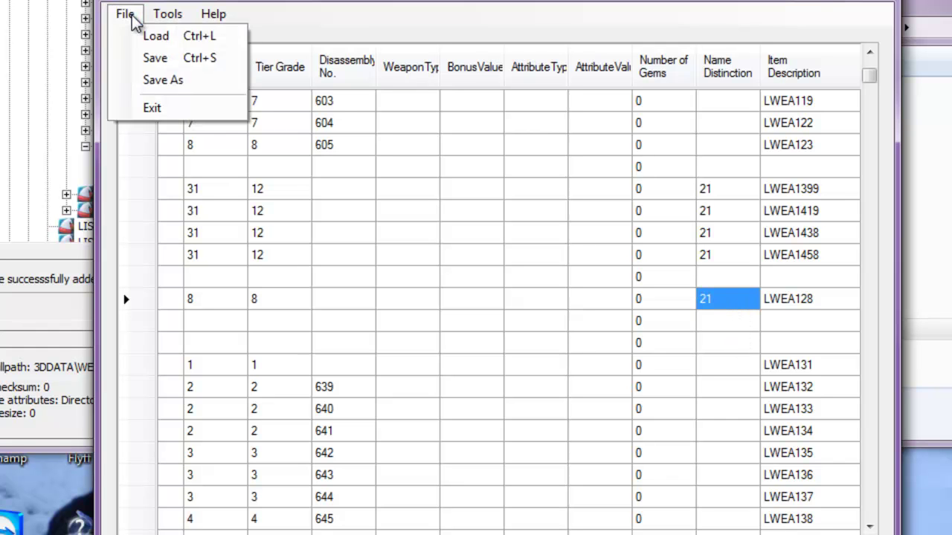
left_click(153, 60)
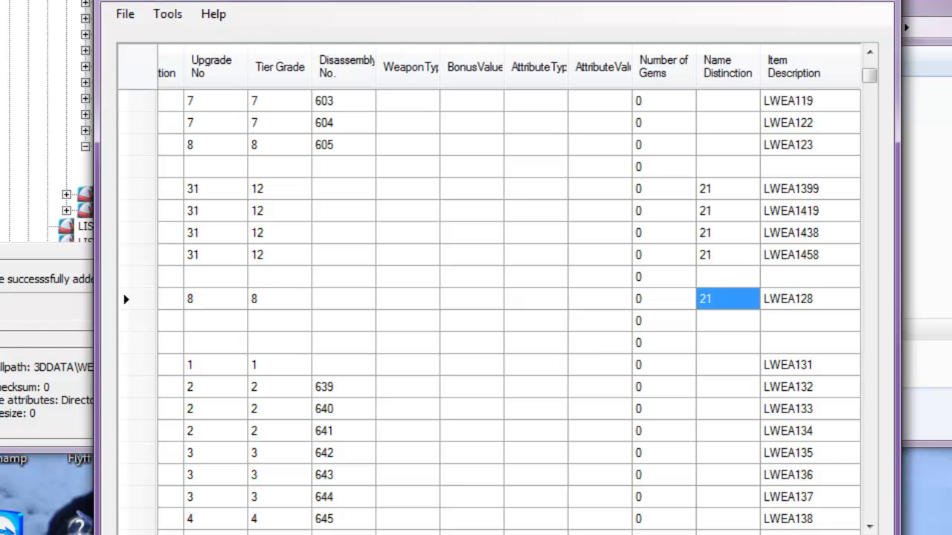
left_click(870, 0)
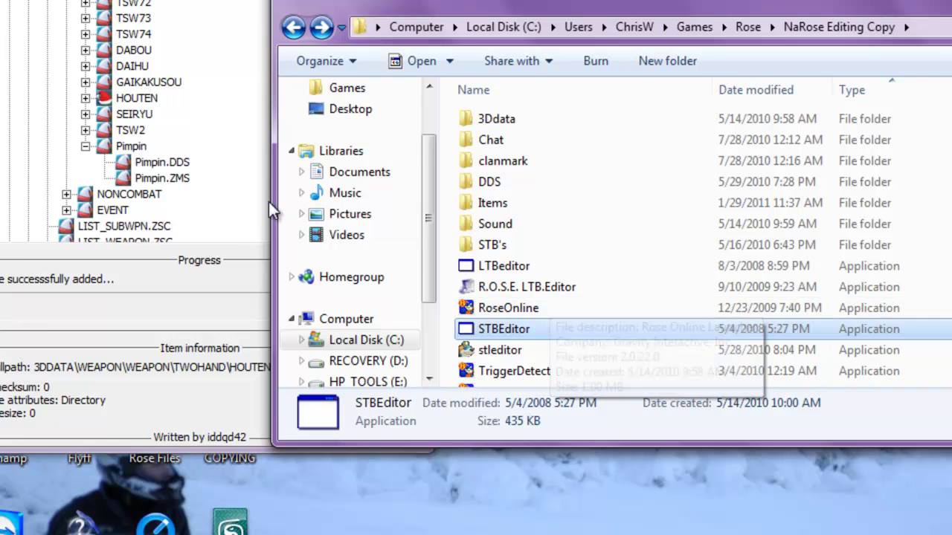
Step: Switch to the VFS archive tool and select LIST_WEAPON.ZSC in the 3DDATA\WEAPON folder
left_click(225, 187)
left_click(167, 163)
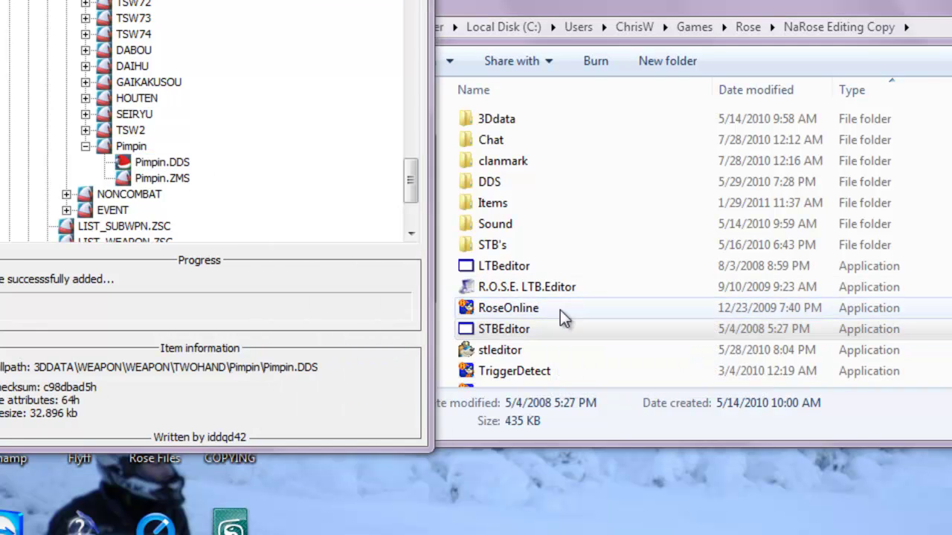
left_click(563, 309)
scroll(563, 315, "down", 2)
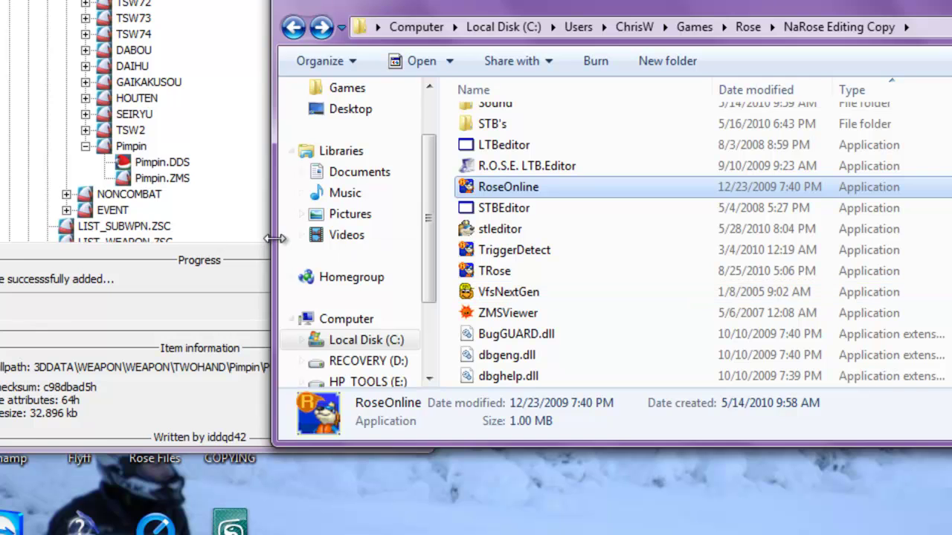
left_click(165, 244)
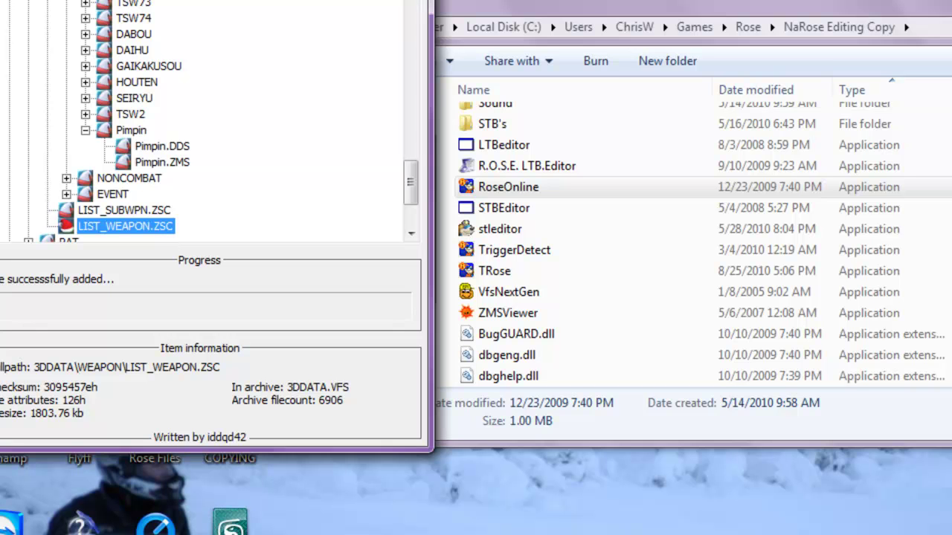
key("F10")
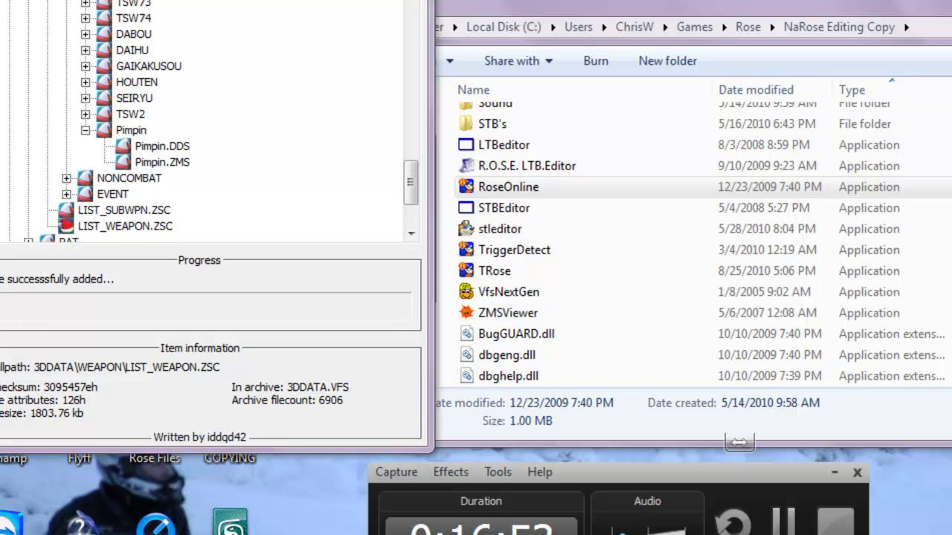
key("F9")
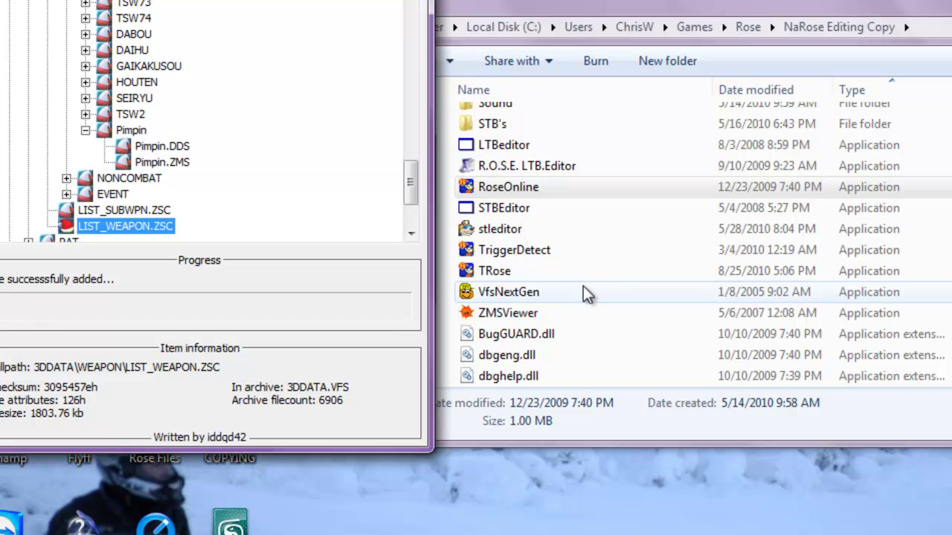
Step: Review Pimpin.DDS and Pimpin.ZMS in the archive, and point out STBEditor and stleditor in the NaRose Editing Copy folder
left_click(162, 145)
left_click(160, 164)
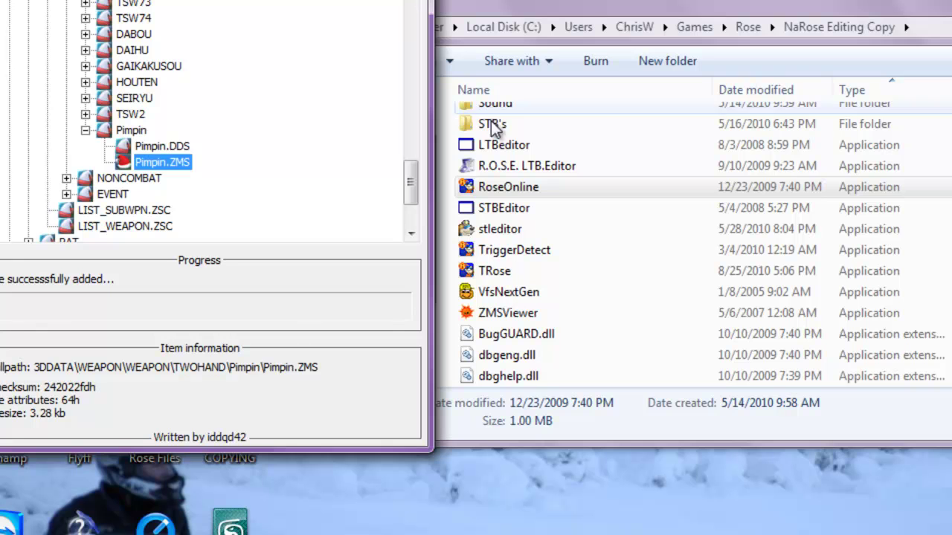
left_click(499, 211)
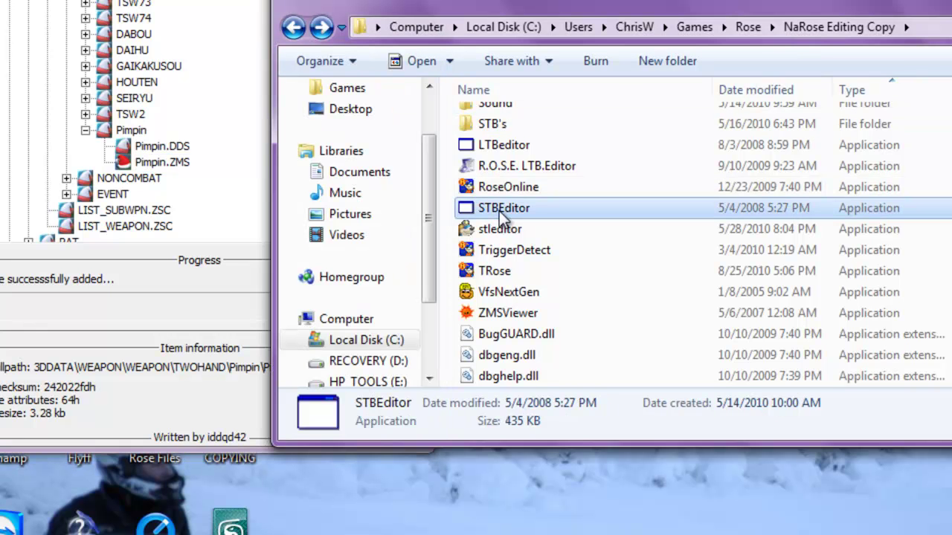
left_click(514, 232)
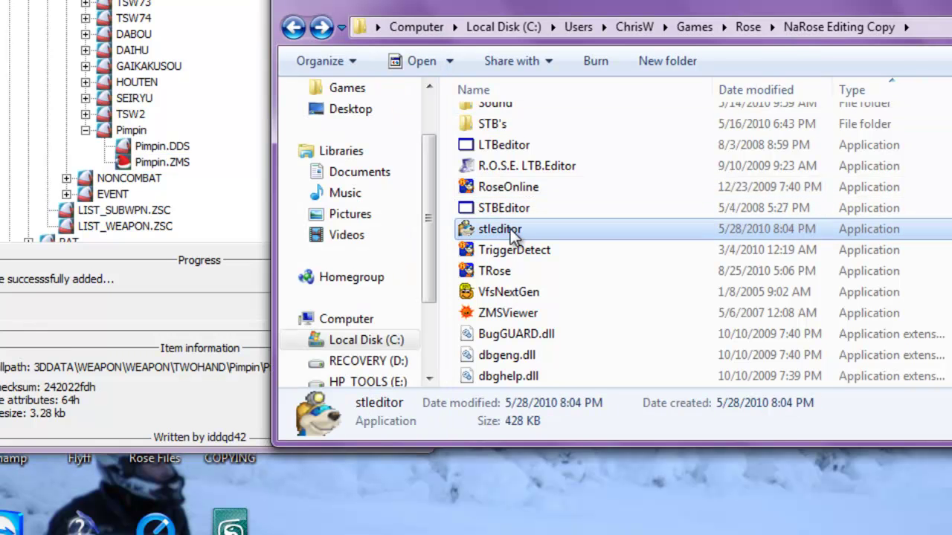
Step: Return to the archive tool and locate the LIST_WEAPON table and string files in the 3DDATA\STB folder
left_click(206, 96)
scroll(206, 43, "up", 12)
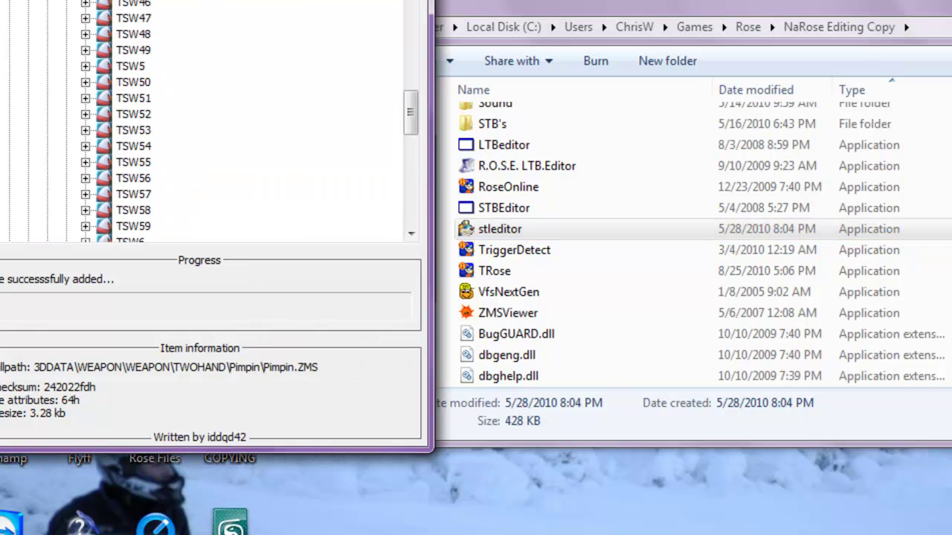
scroll(225, 87, "up", 8)
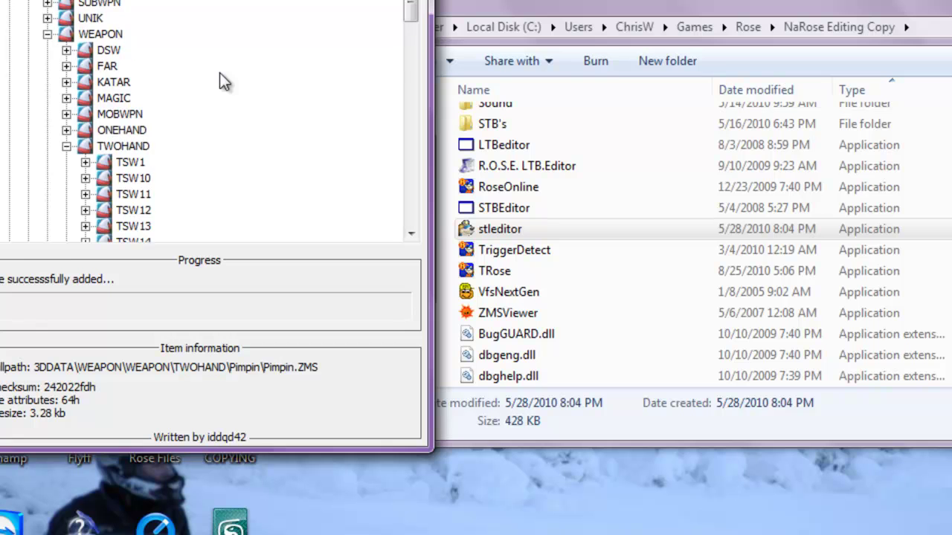
scroll(225, 82, "down", 1)
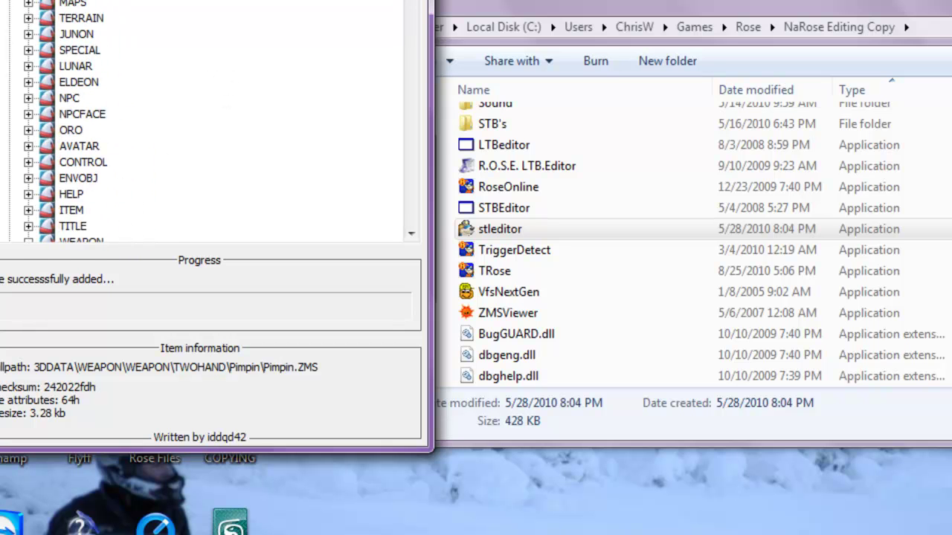
left_click(28, 0)
scroll(274, 142, "down", 11)
scroll(306, 268, "down", 12)
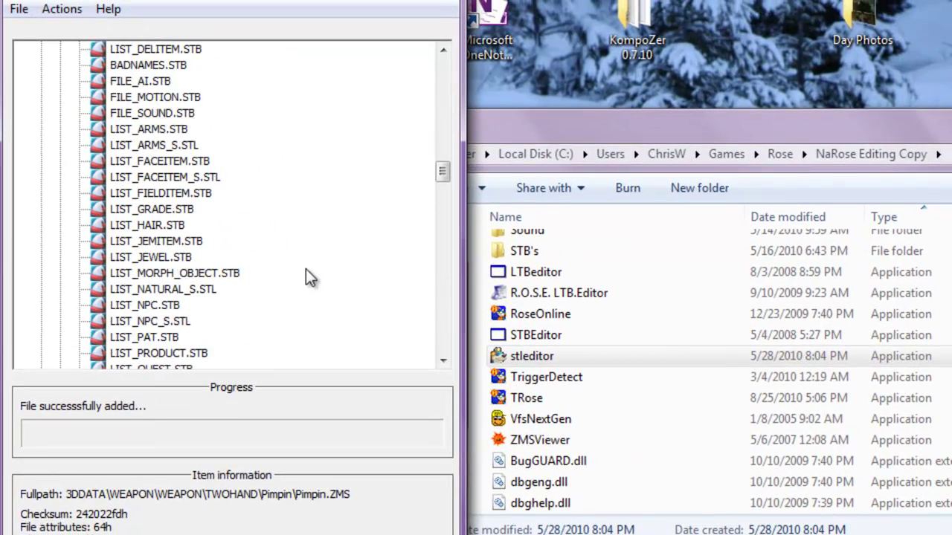
scroll(305, 269, "down", 4)
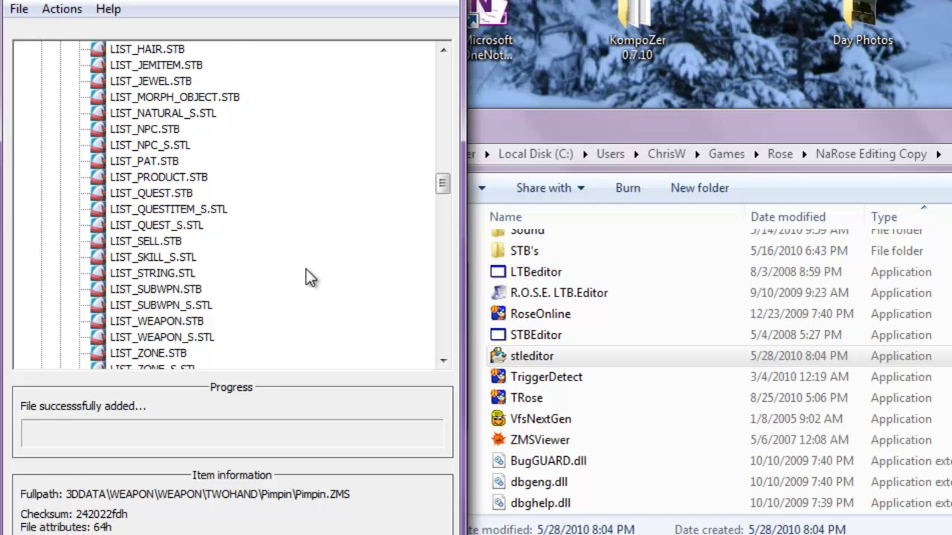
scroll(306, 269, "down", 1)
scroll(306, 269, "down", 4)
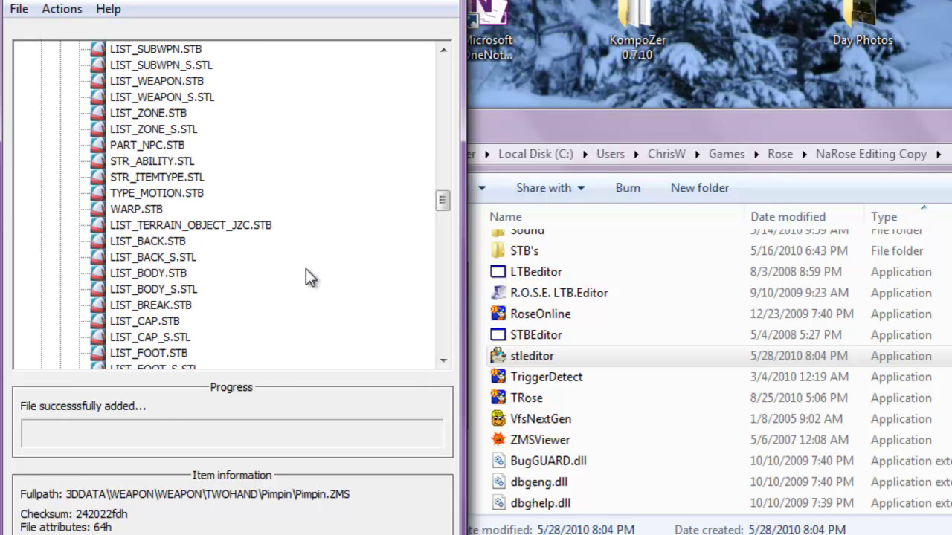
middle_click(309, 281)
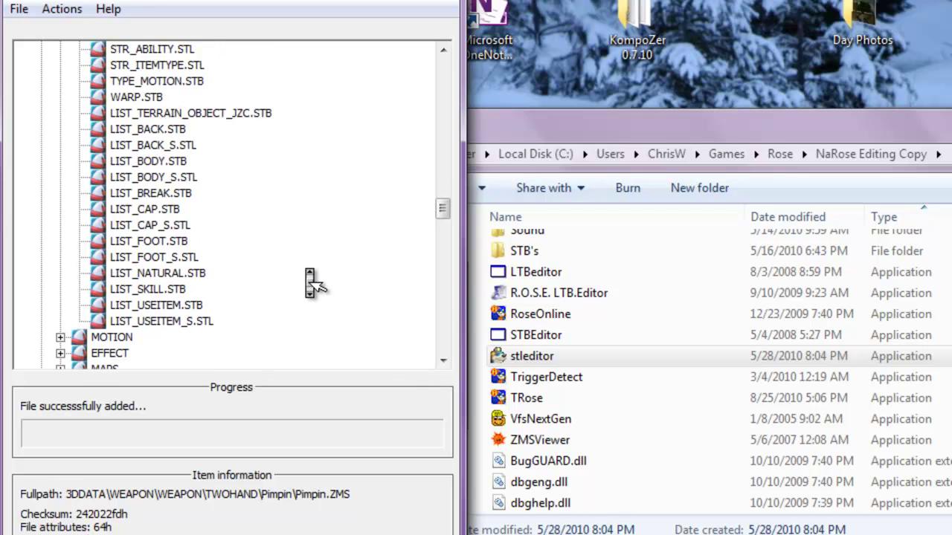
scroll(310, 281, "up", 3)
Step: Check the item actions offered for LIST_WEAPON.STB and LIST_WEAPON_S.STL, including Delete item, and dismiss them without choosing any
right_click(194, 118)
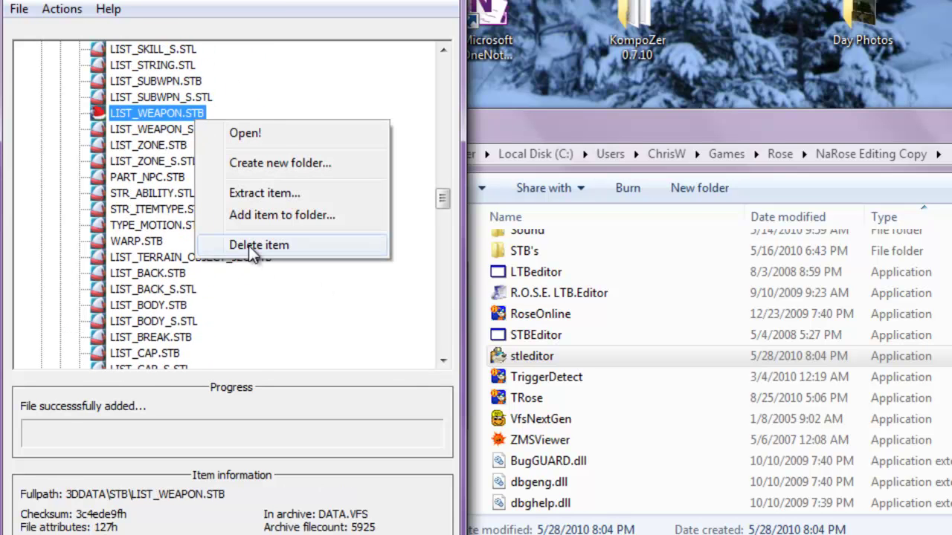
left_click(164, 131)
right_click(163, 136)
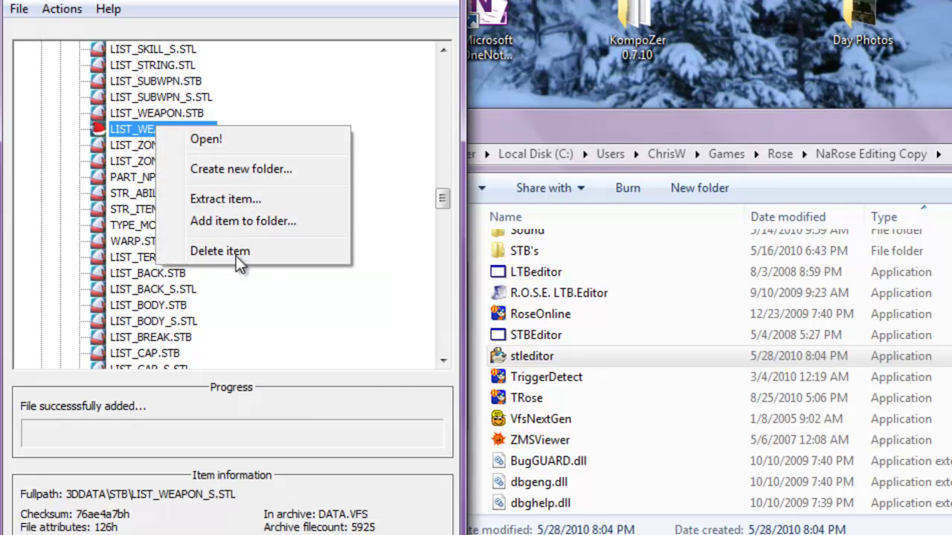
left_click(116, 161)
right_click(121, 104)
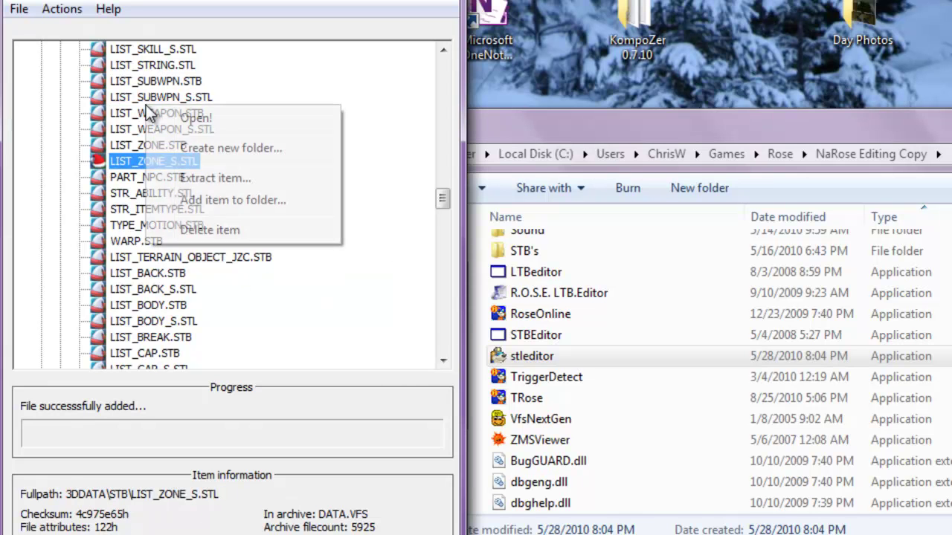
left_click(136, 195)
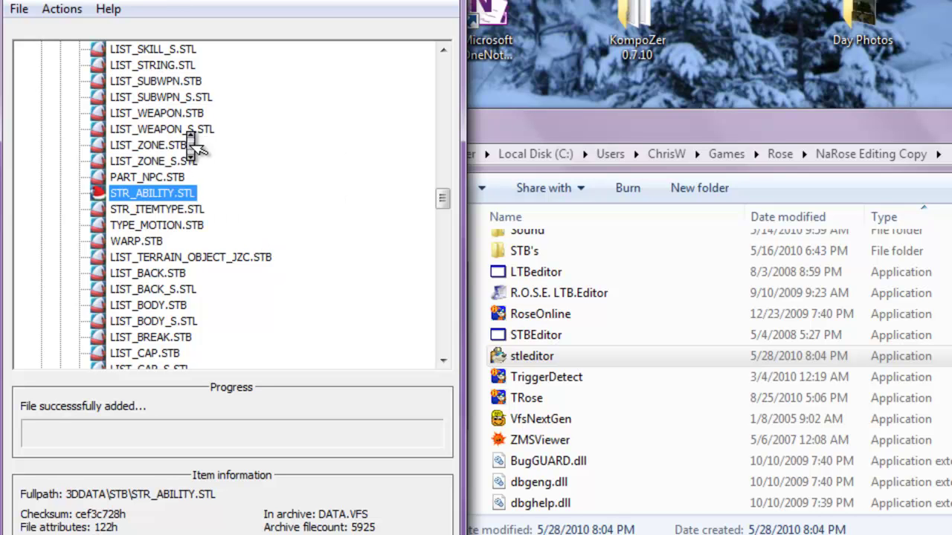
scroll(188, 149, "down", 6)
scroll(185, 166, "up", 5)
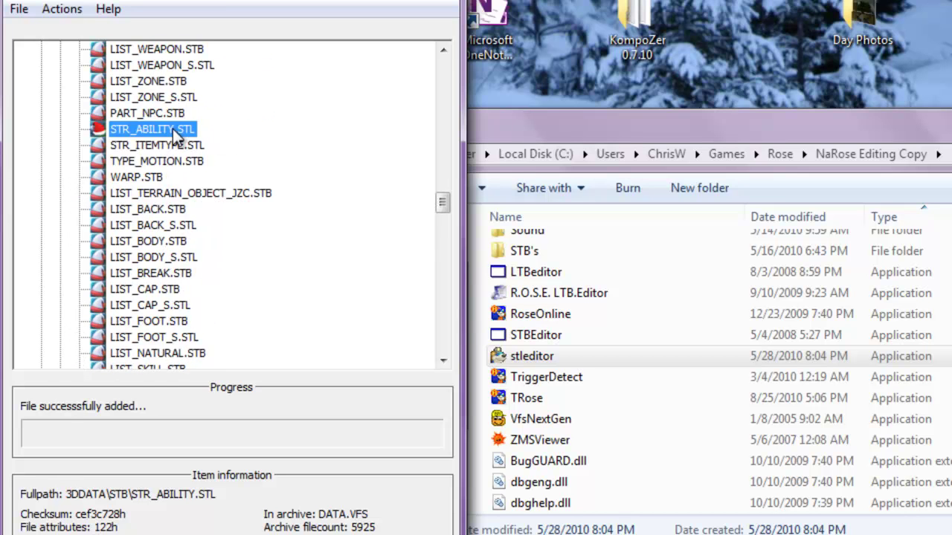
left_click(615, 339)
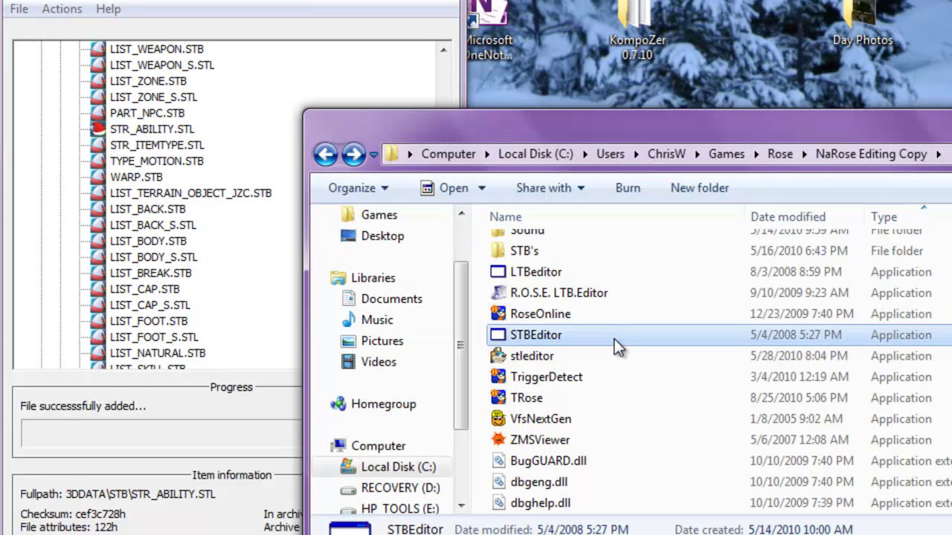
scroll(648, 316, "up", 2)
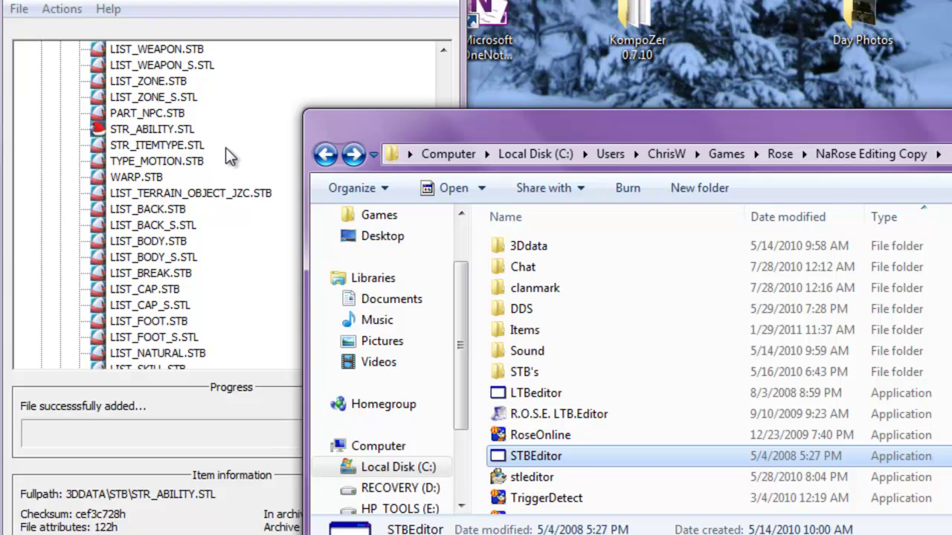
left_click(629, 410)
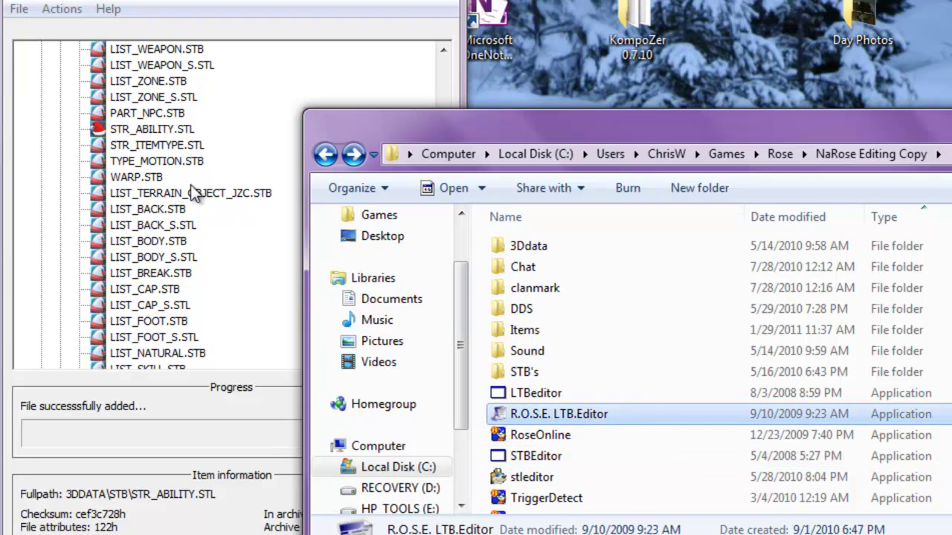
key("alt+Tab")
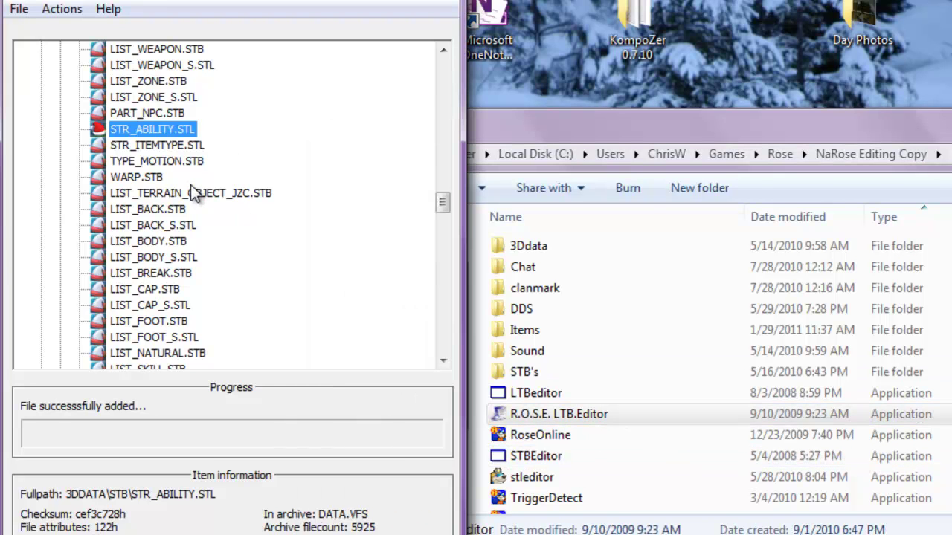